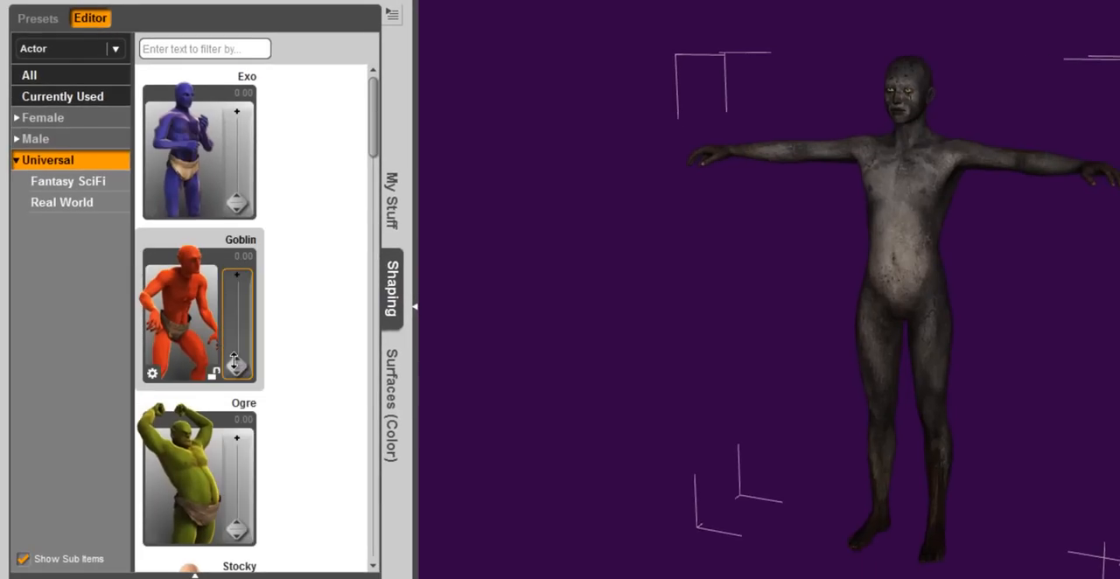
- Shape the figure with the universal morphs, setting Goblin to 0.21, Zombie to 0.67 and Basic Child to 0.32
scroll(293, 365, down, 5)
scroll(293, 364, up, 1)
scroll(293, 365, up, 2)
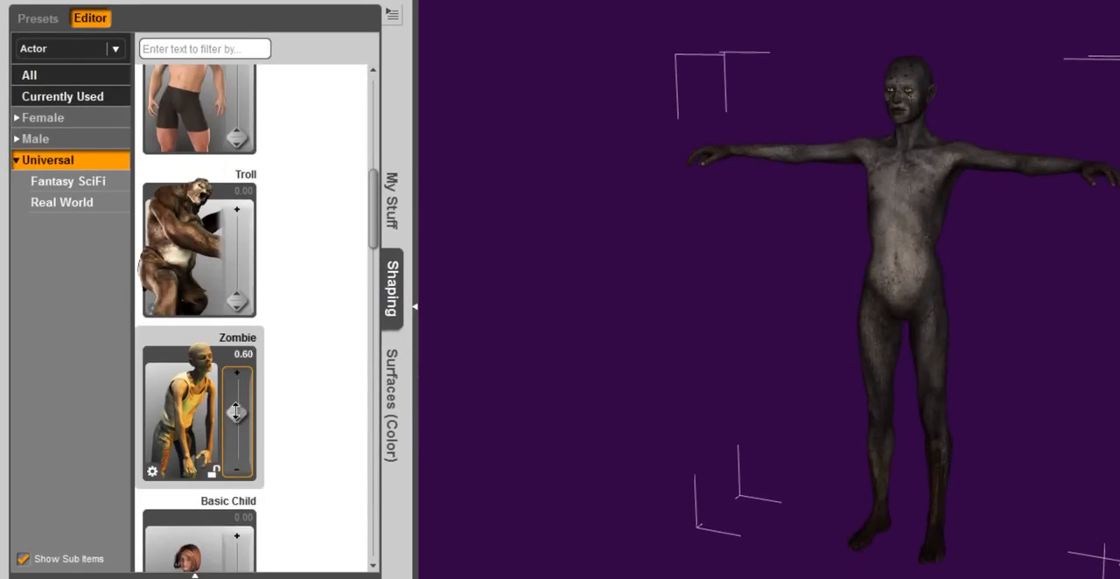
scroll(277, 463, down, 3)
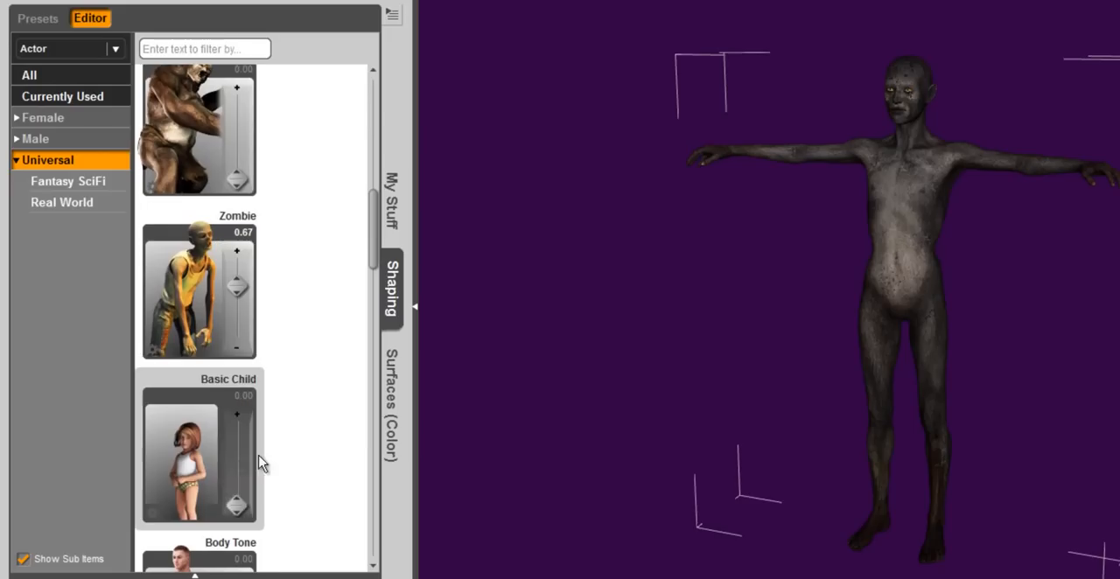
drag(238, 506, 241, 477)
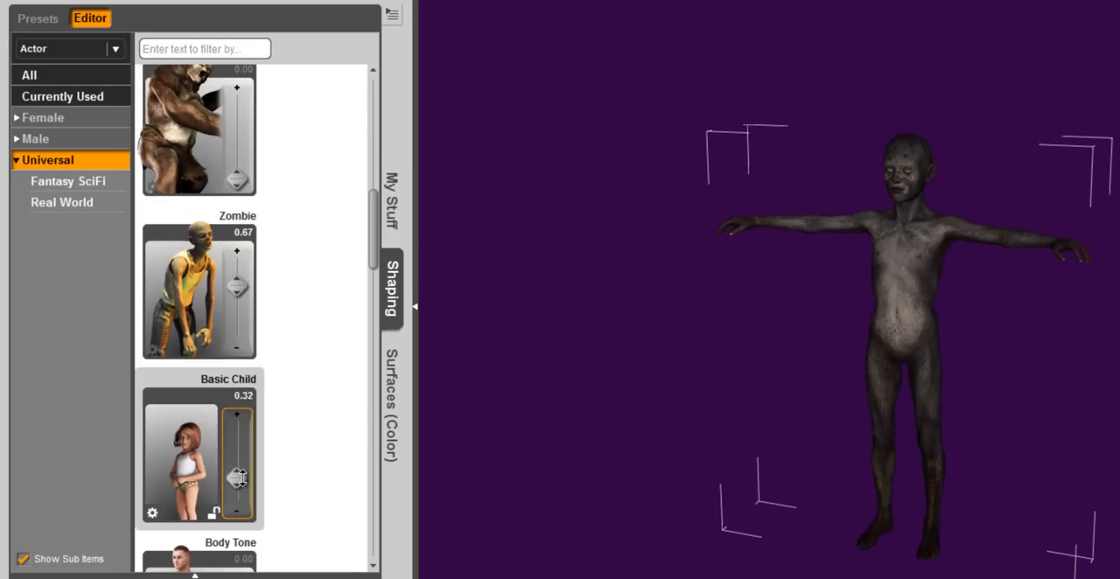
- Set the figure's Hag morph to 0.17 and list the morphs currently used
click(86, 119)
drag(237, 363, 238, 359)
click(62, 96)
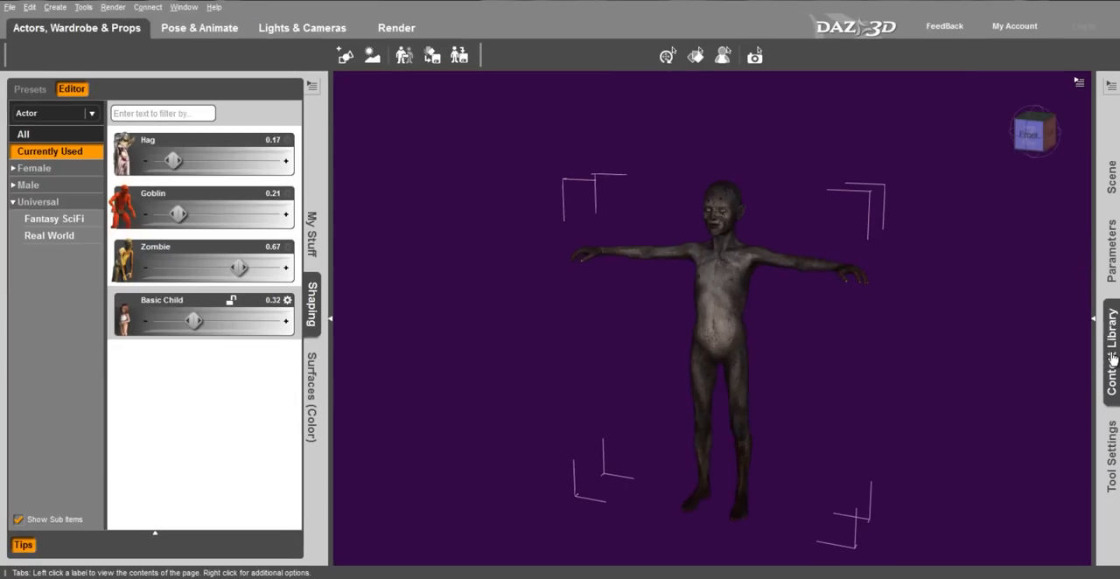
- Load the LS_huntermoon.cr2 environment from the DAZ Environment figures in My Library
click(1112, 359)
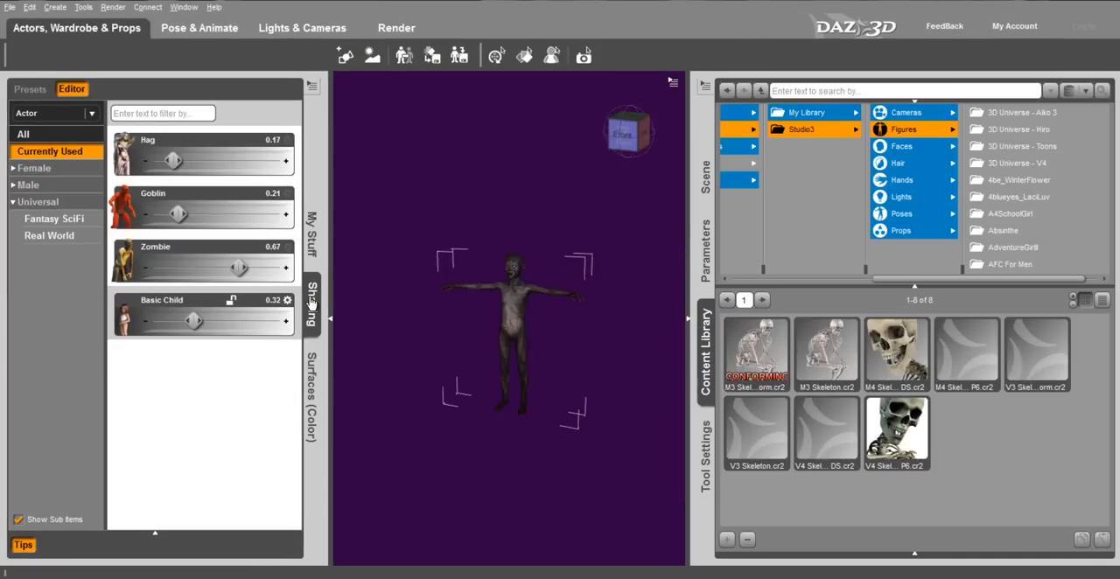
click(906, 131)
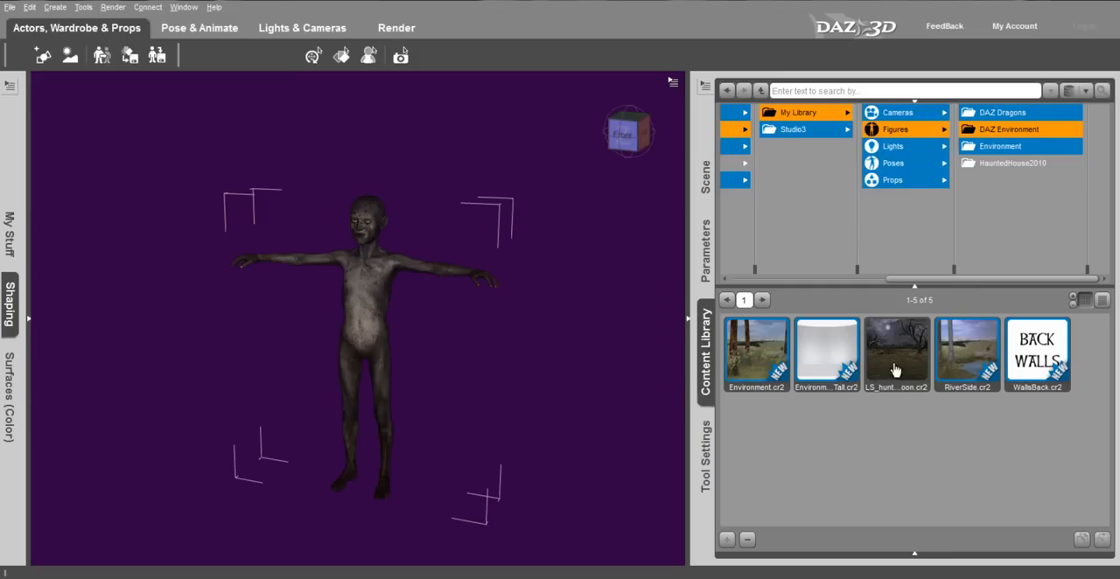
double_click(905, 362)
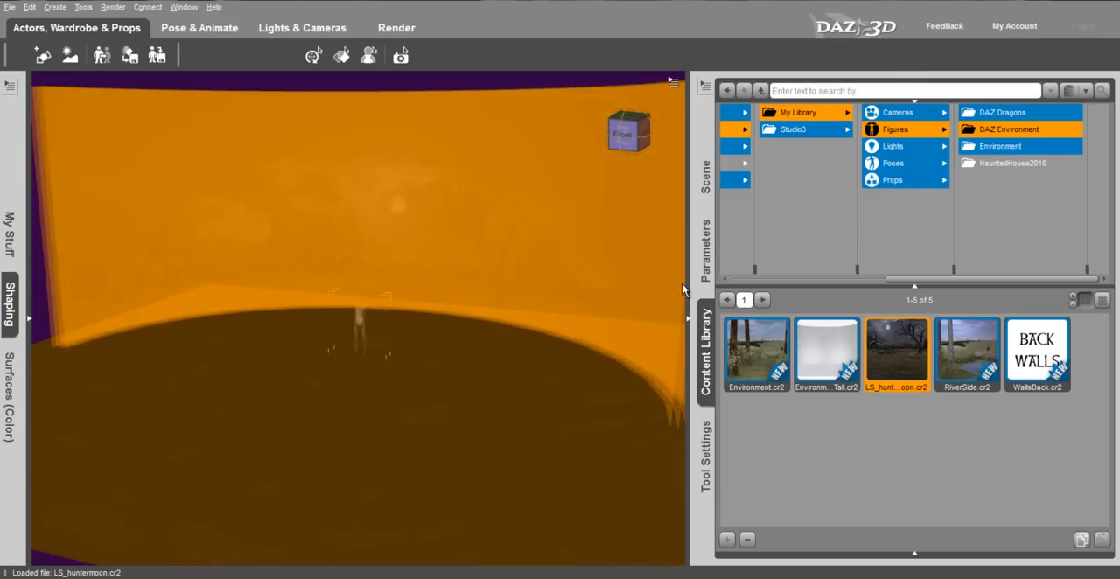
- Show the rotation parameters and activate the combined move, rotate and scale manipulator
click(707, 249)
click(753, 197)
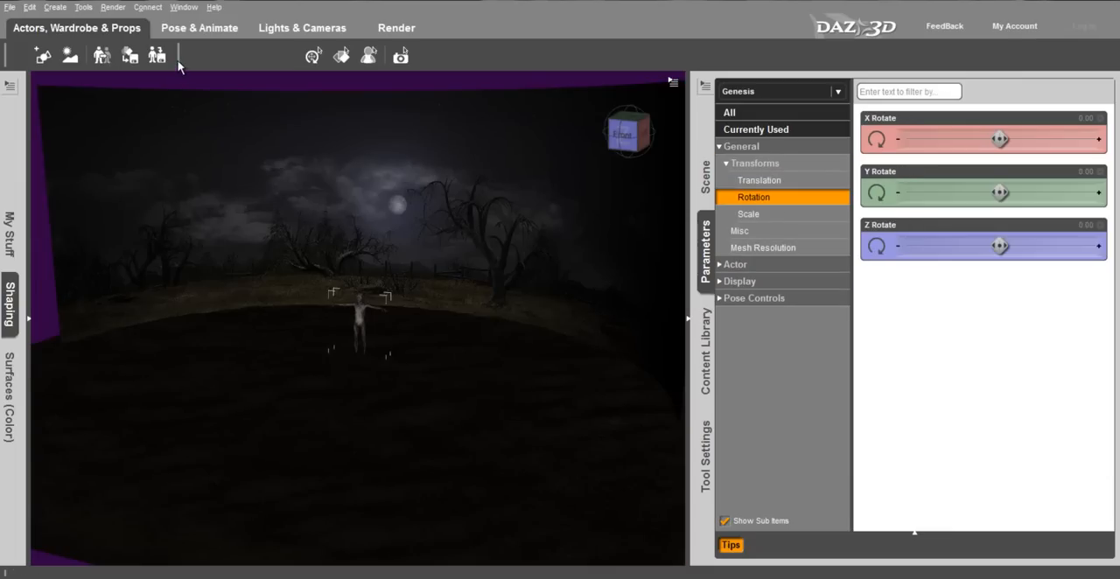
click(84, 7)
click(114, 38)
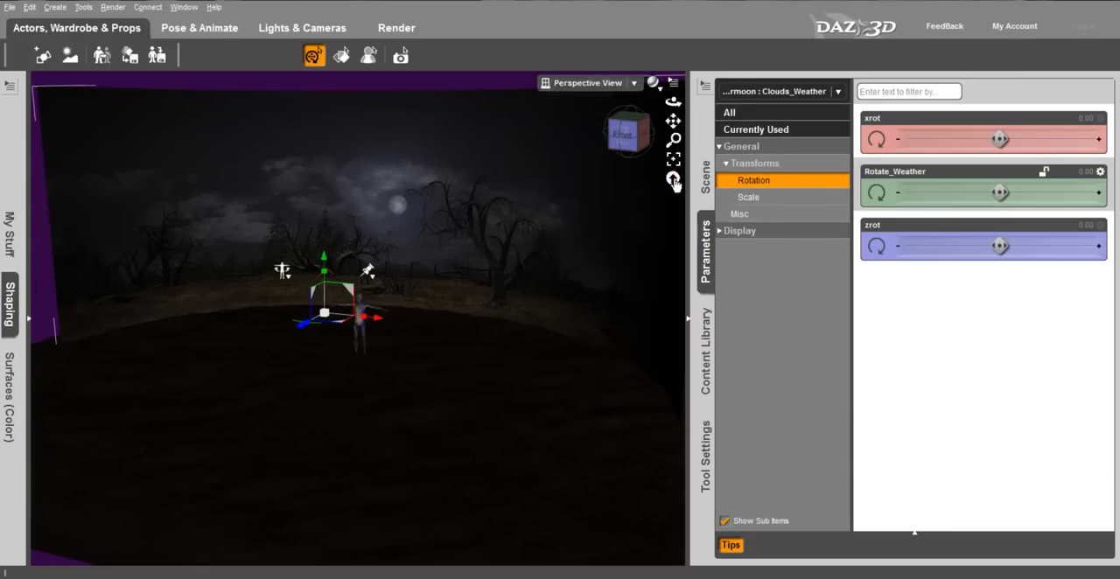
- Rotate the whole LS_huntermoon environment about the Y axis to 31.54
click(707, 179)
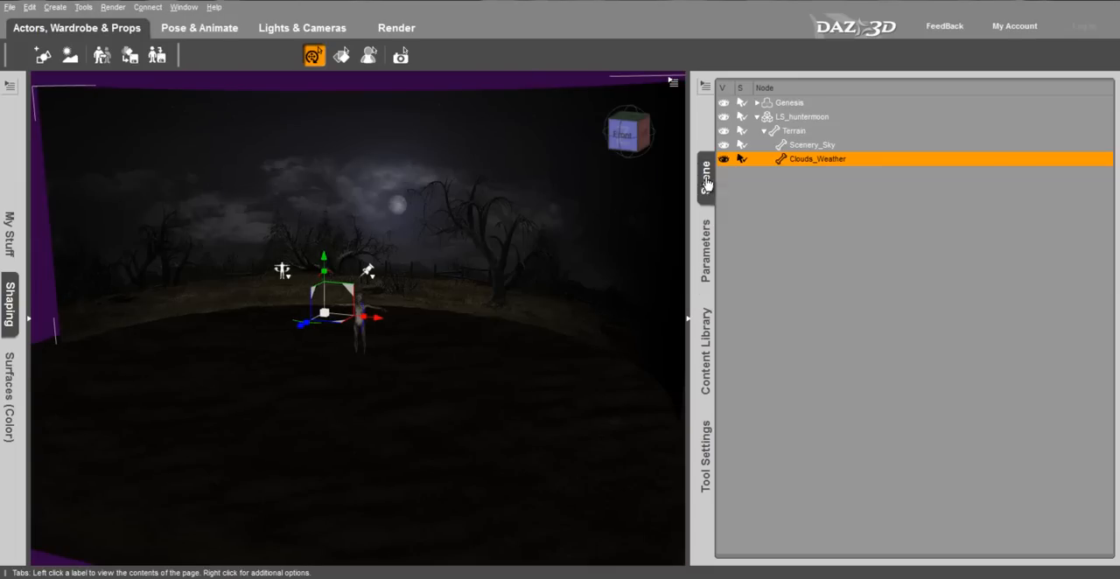
click(803, 117)
click(707, 249)
drag(1000, 191, 562, 277)
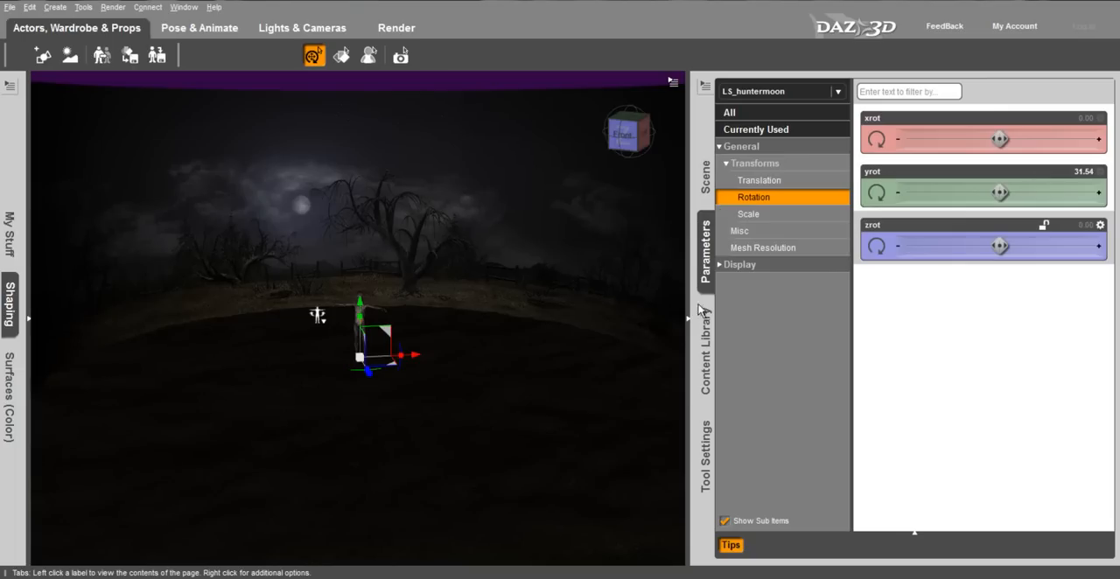
- Select the Genesis figure and move it forward along its Z axis into the foreground of the scene
click(702, 315)
click(706, 175)
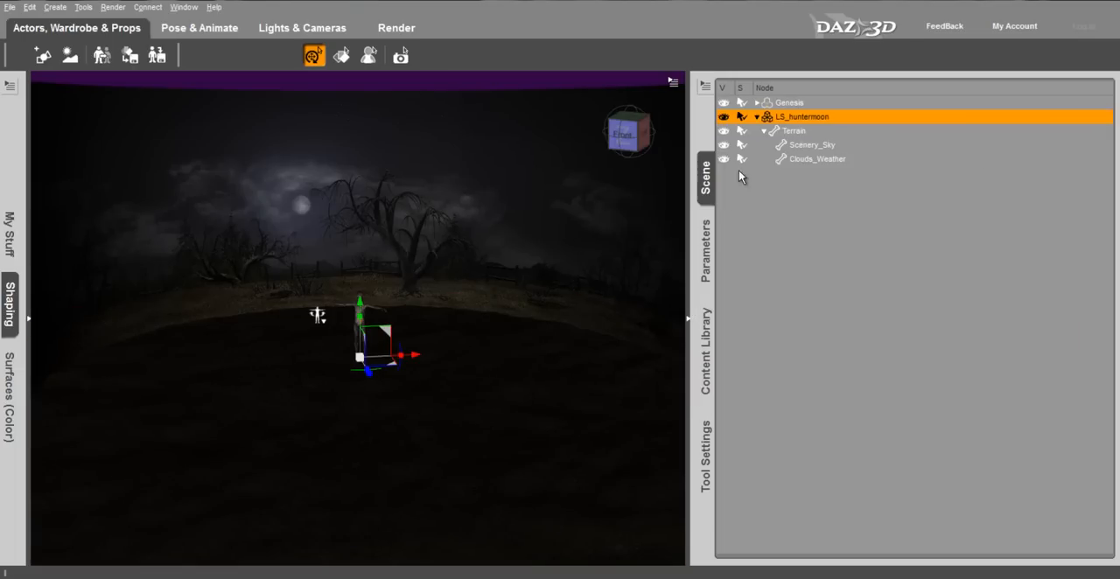
click(789, 103)
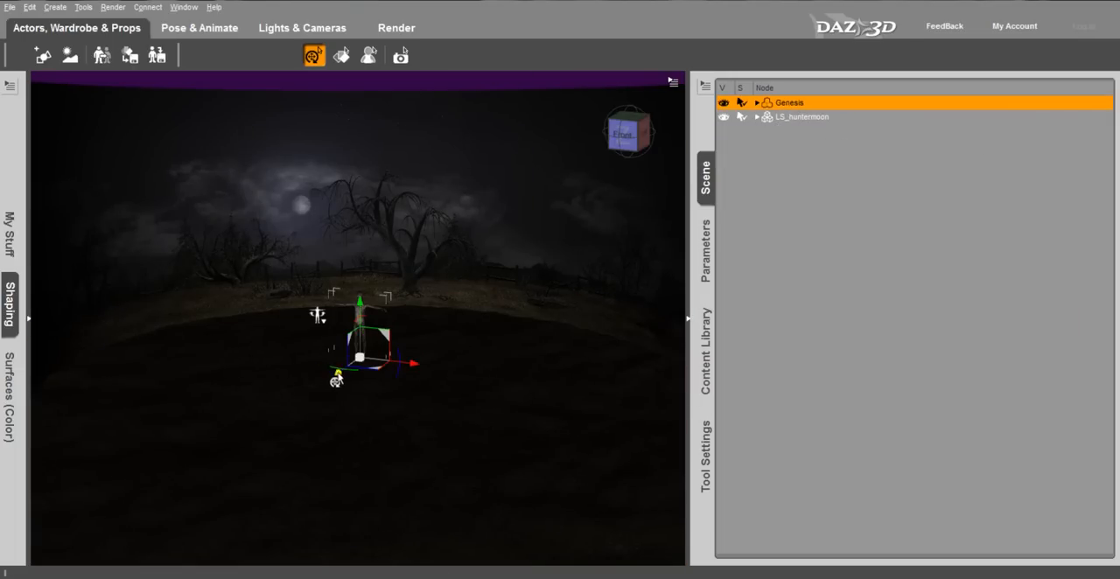
drag(336, 376, 170, 548)
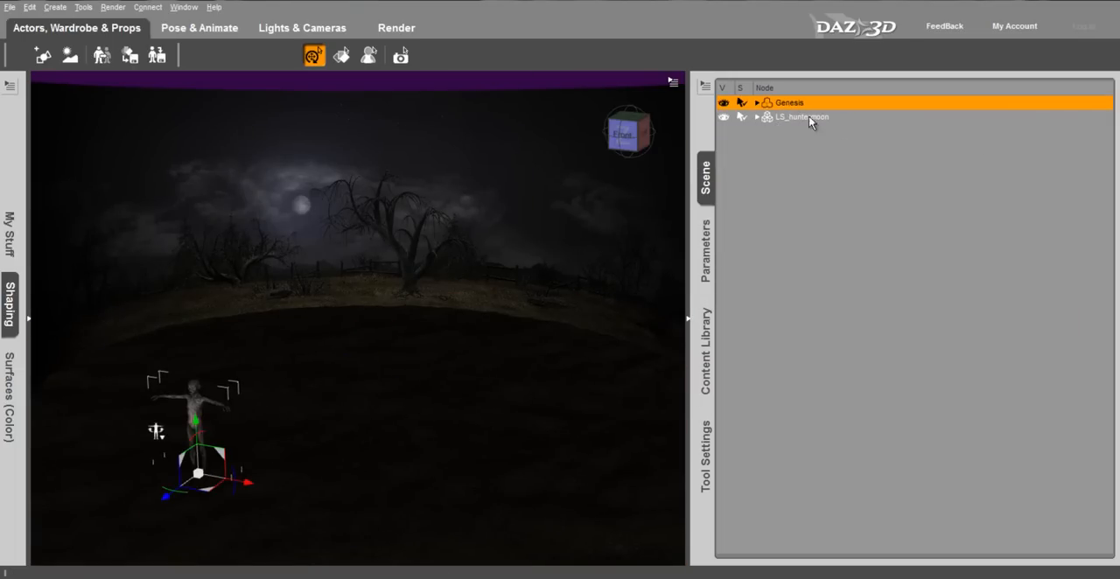
- Load the HauntedHouse2010.cr2 house from the HauntedHouse2010 figures folder
click(706, 342)
click(980, 147)
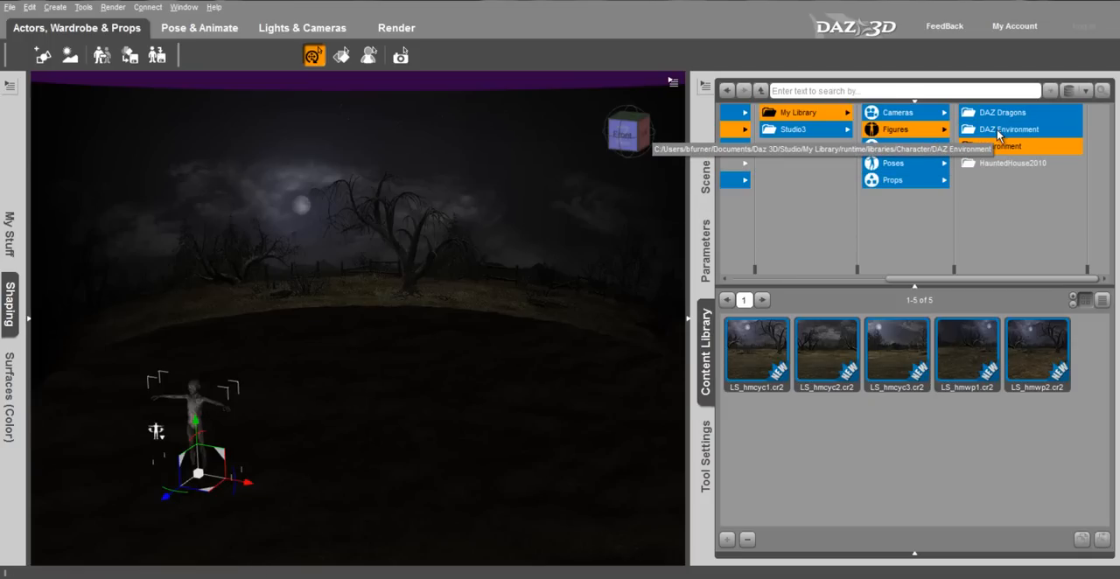
click(984, 163)
double_click(826, 357)
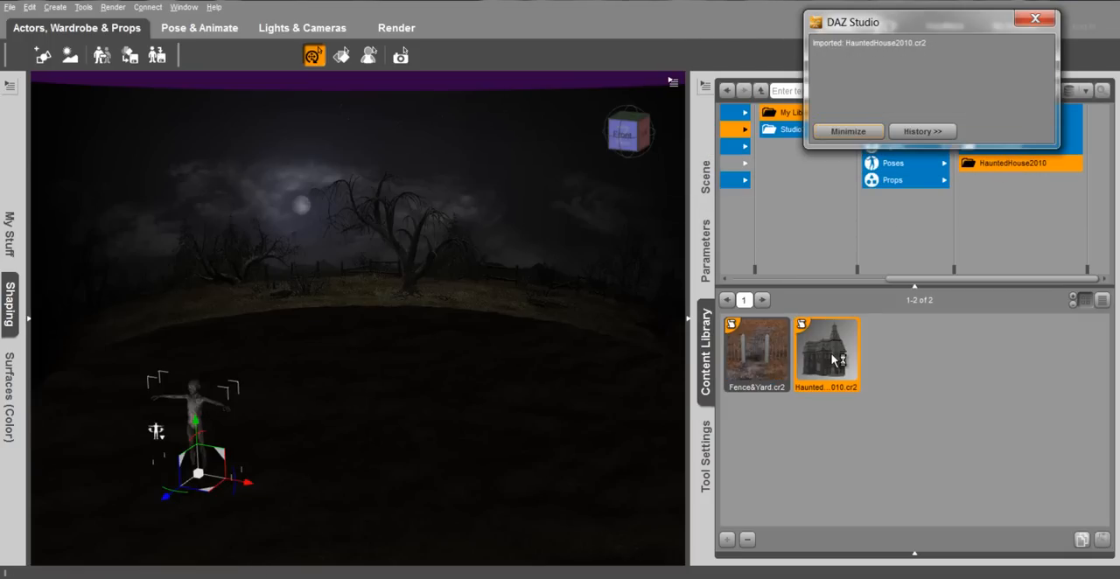
scroll(518, 232, down, 8)
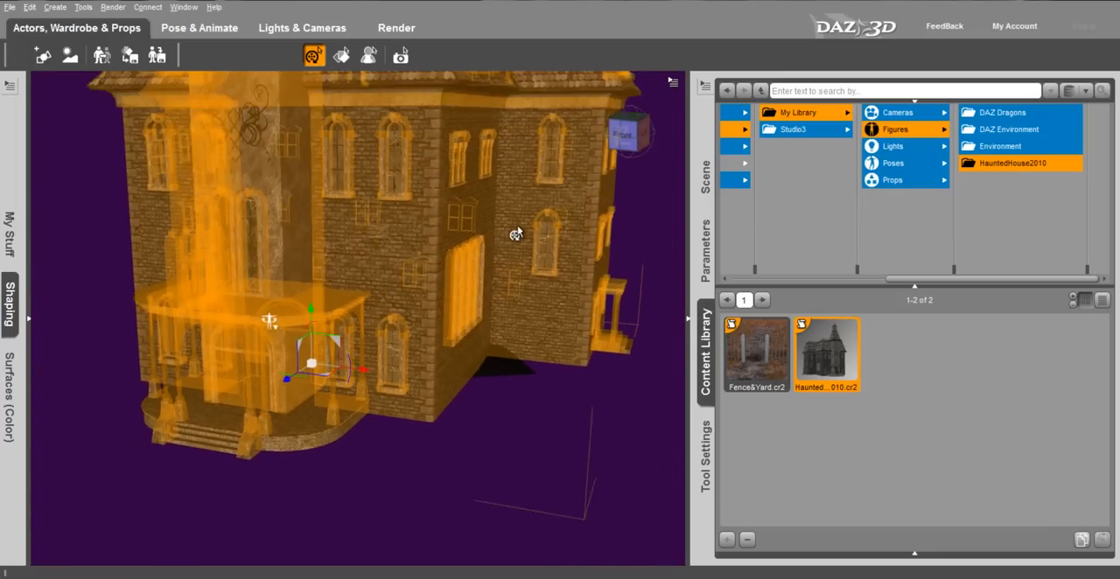
- Scale down the HauntedHouse2010 house and enlarge the LS_huntermoon environment so it surrounds the house
click(706, 251)
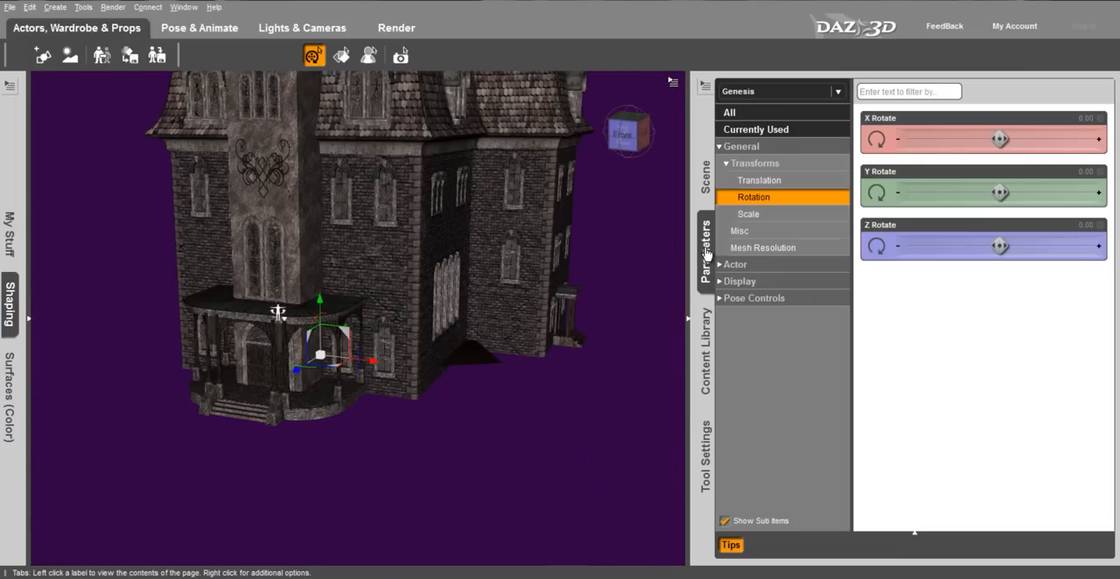
click(714, 189)
click(811, 130)
click(706, 251)
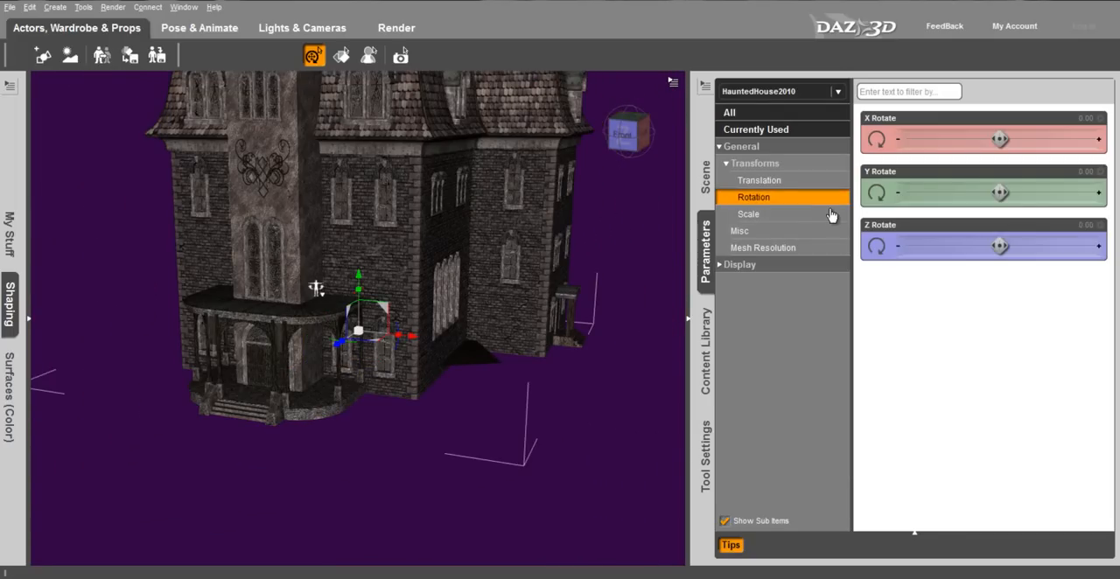
click(817, 218)
drag(997, 139, 959, 139)
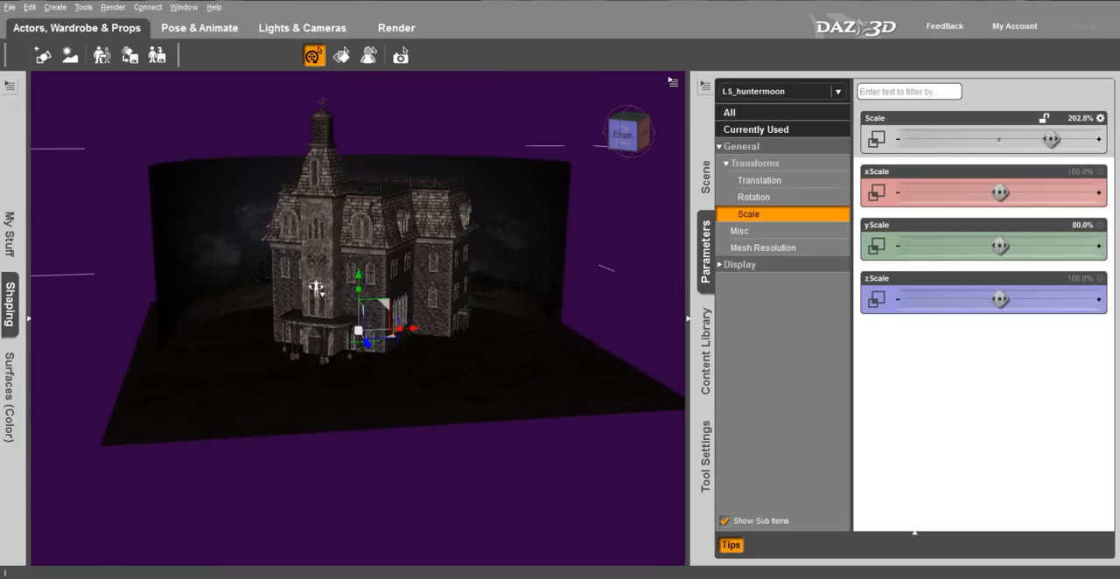
- Shift the LS_huntermoon environment backward and rotate it about Y until the moon sits to the left of the house's tower
click(793, 184)
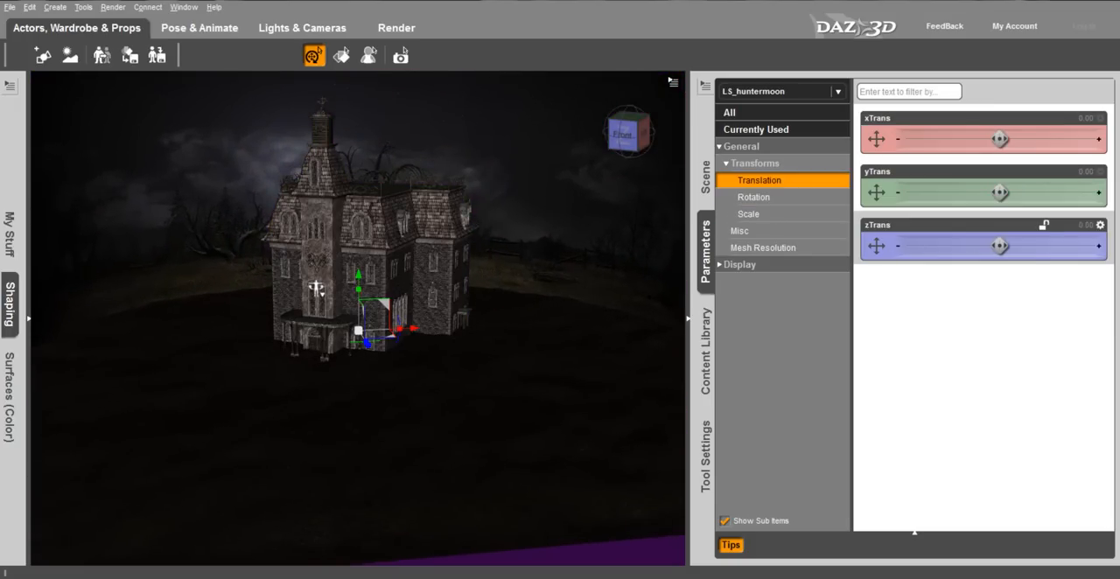
click(753, 197)
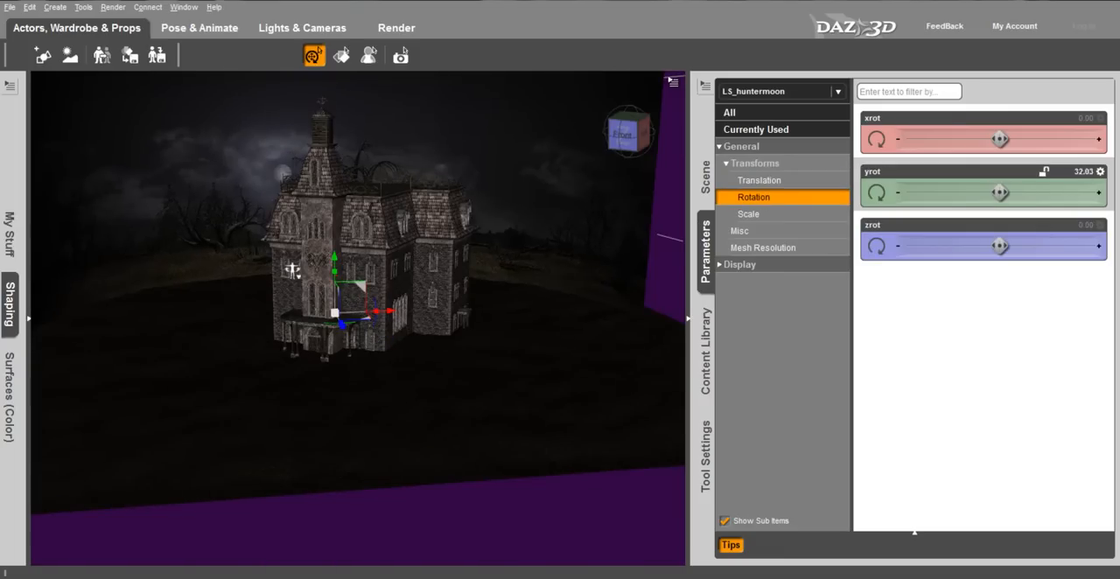
- Reposition the Genesis figure on the ground in front of the house, just left of the porch, and clear the selection
click(705, 175)
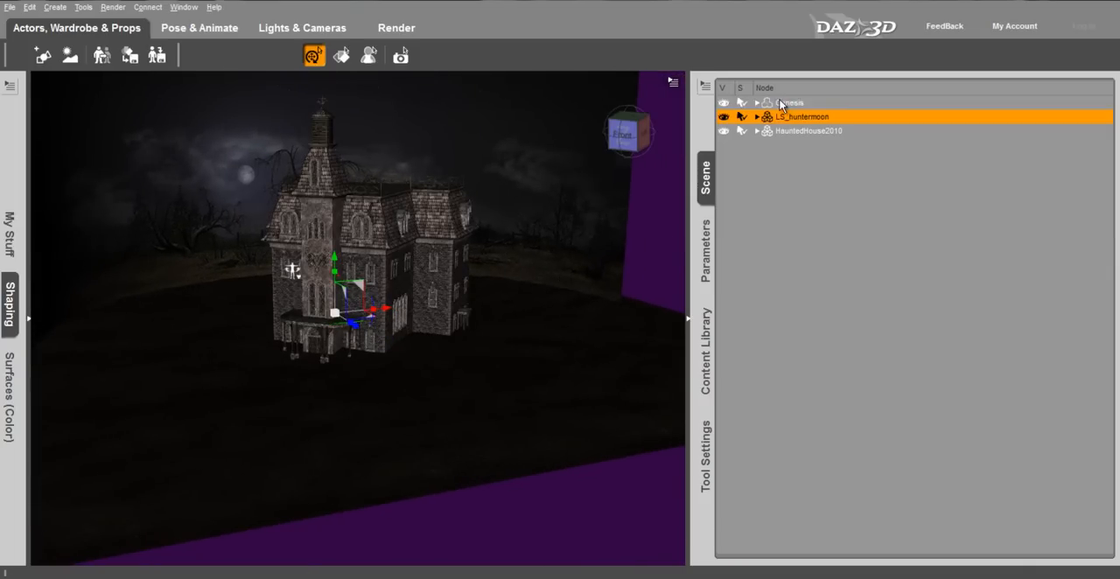
click(782, 103)
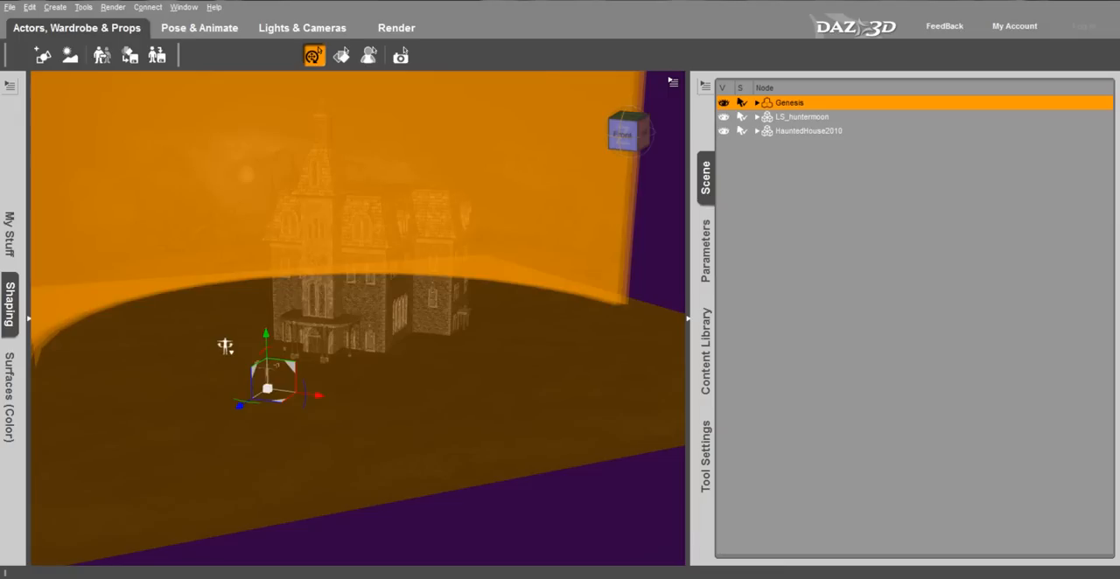
click(366, 317)
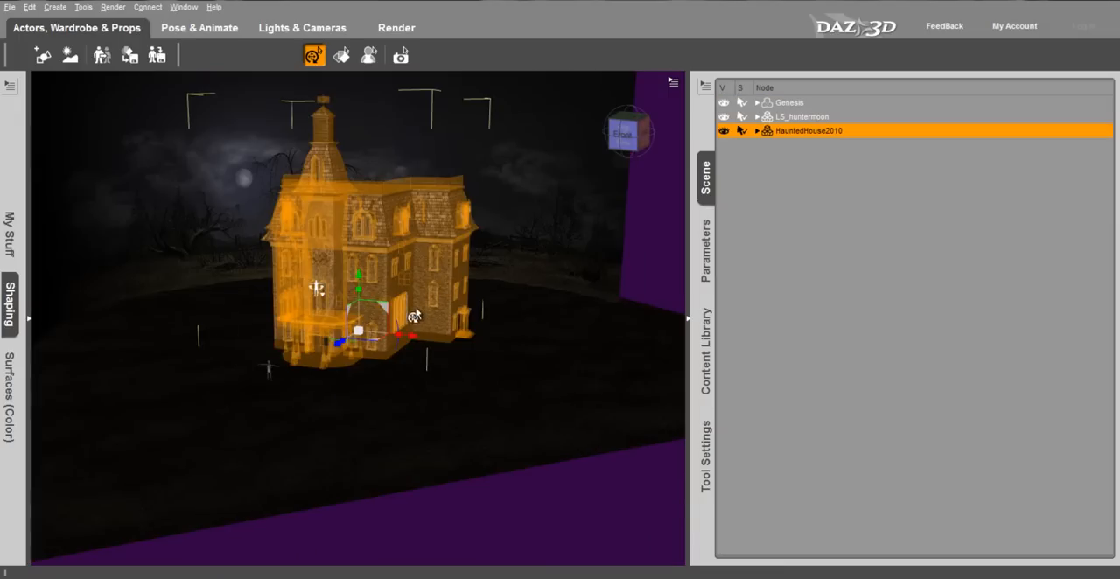
click(401, 384)
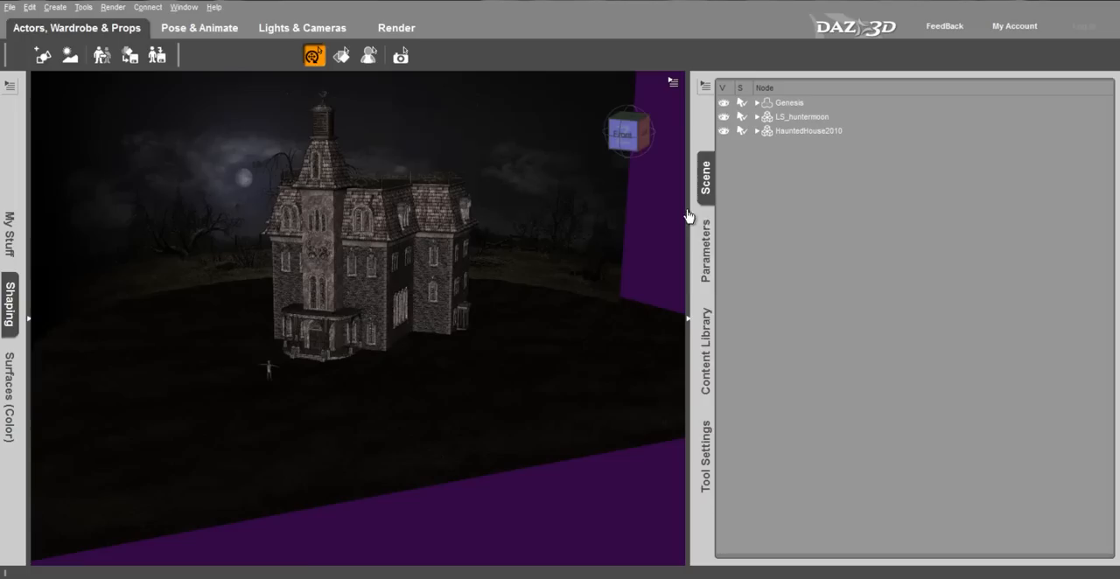
- Load the Tree1.pp2 prop from the HauntedHouse2010 props and place it well to the right of the house
click(703, 355)
click(886, 181)
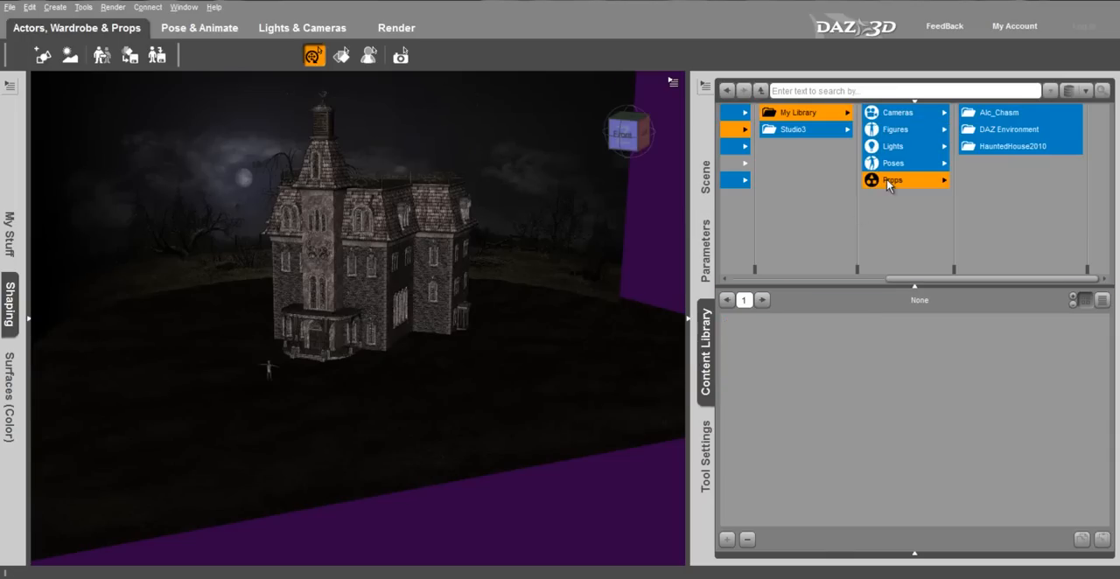
click(999, 147)
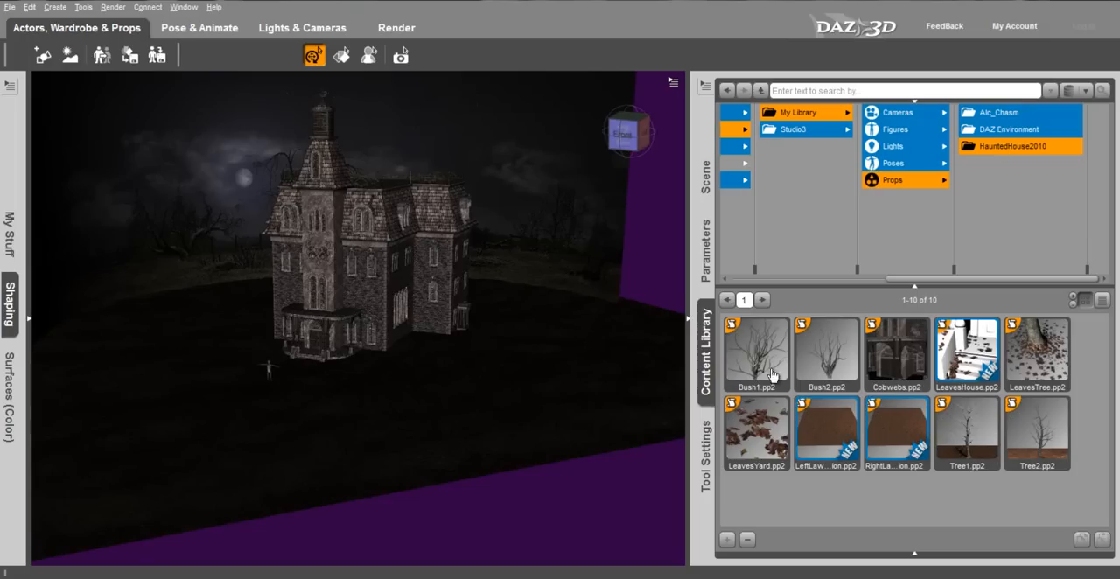
double_click(966, 451)
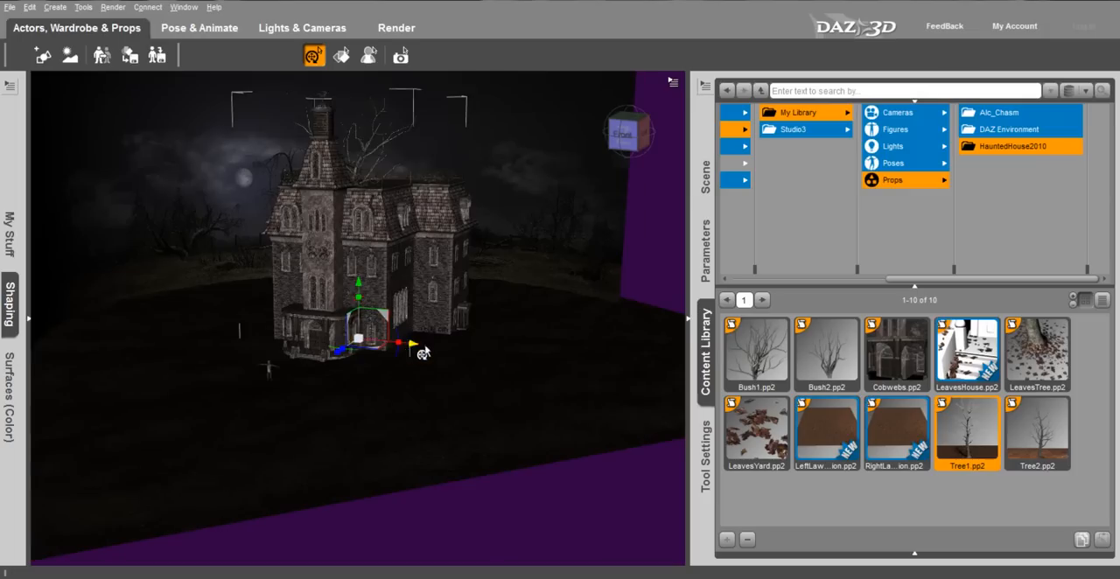
drag(419, 348, 635, 395)
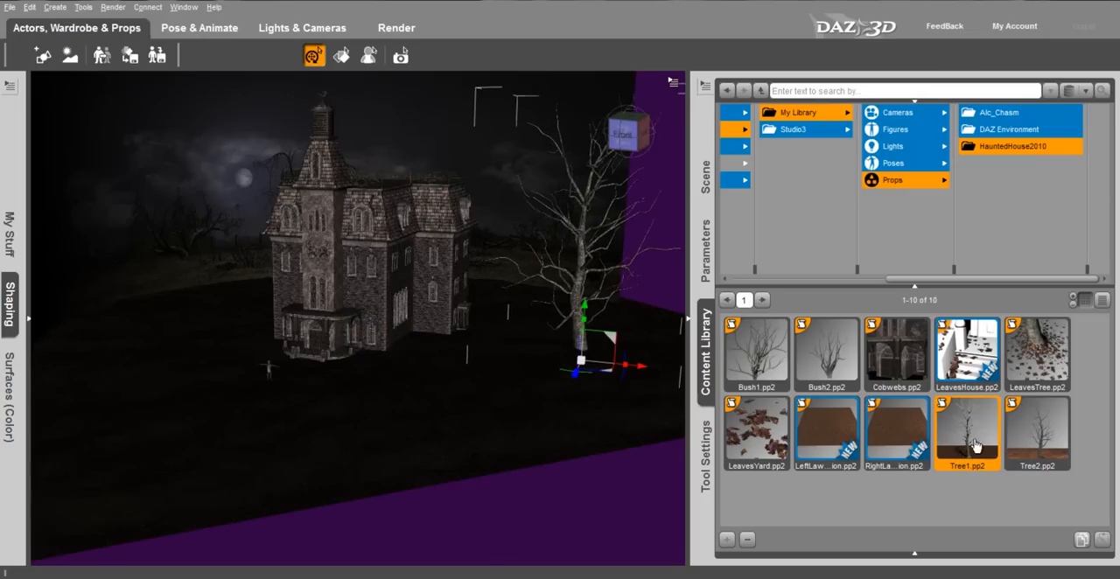
- Load the Tree2.pp2 prop and place it between the house and the first tree
double_click(1034, 457)
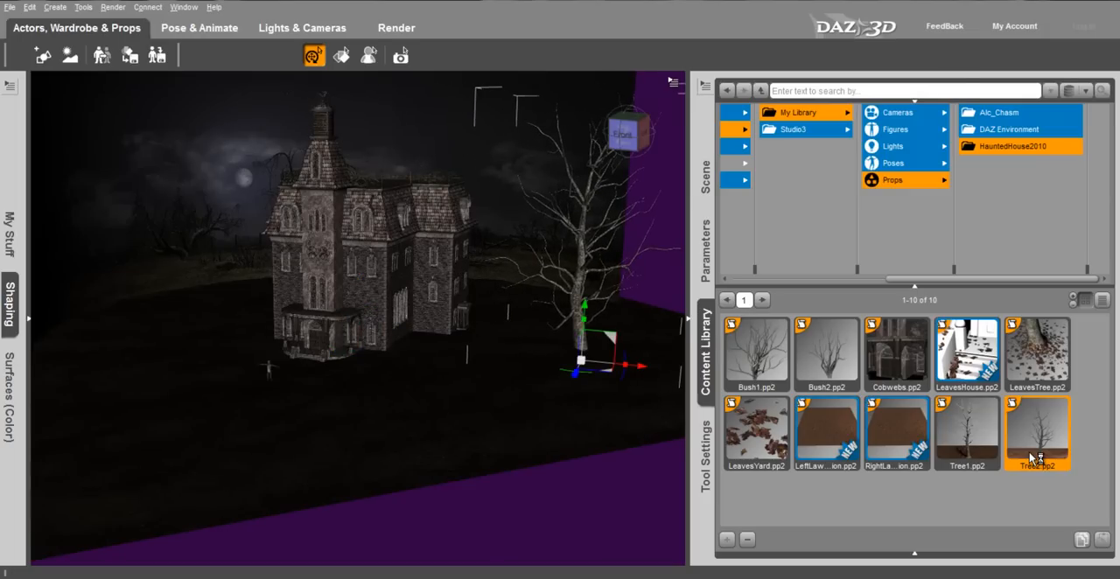
click(346, 156)
drag(395, 257, 440, 283)
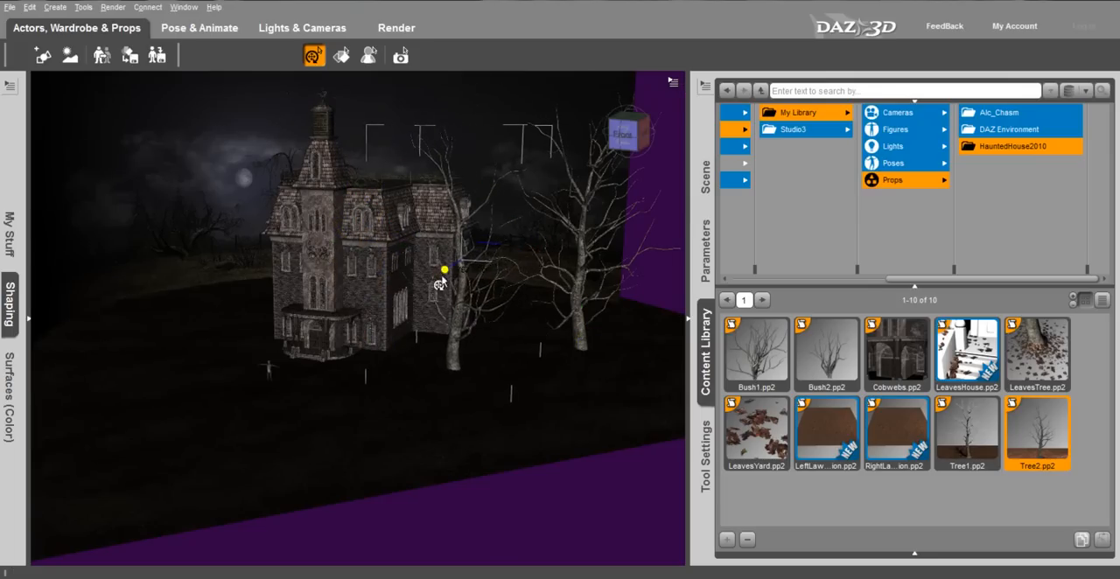
drag(514, 274, 588, 287)
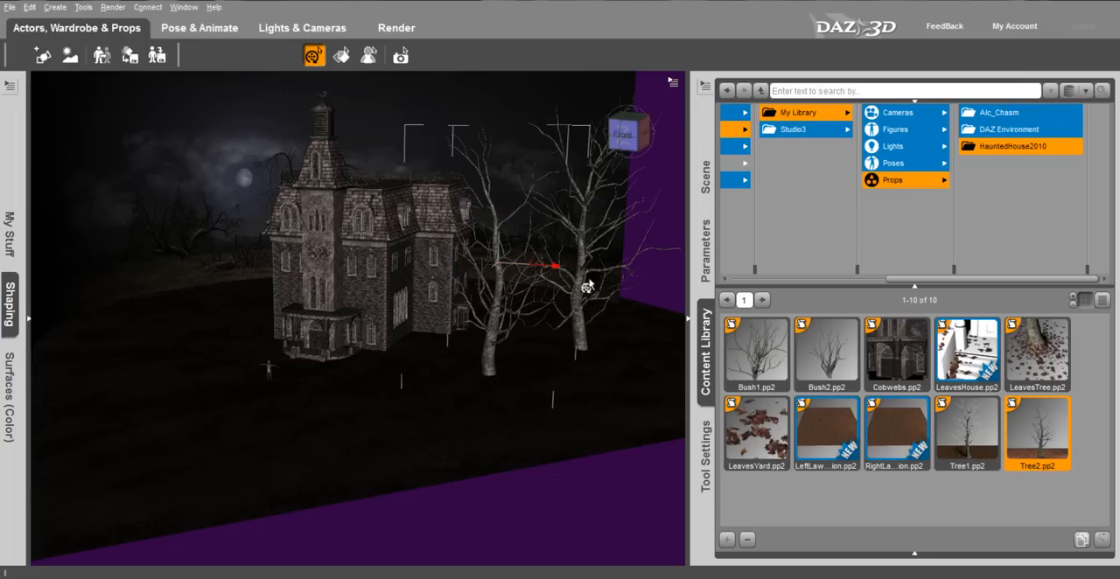
- Load a second Tree1.pp2 prop and place it to the left of the house
double_click(962, 438)
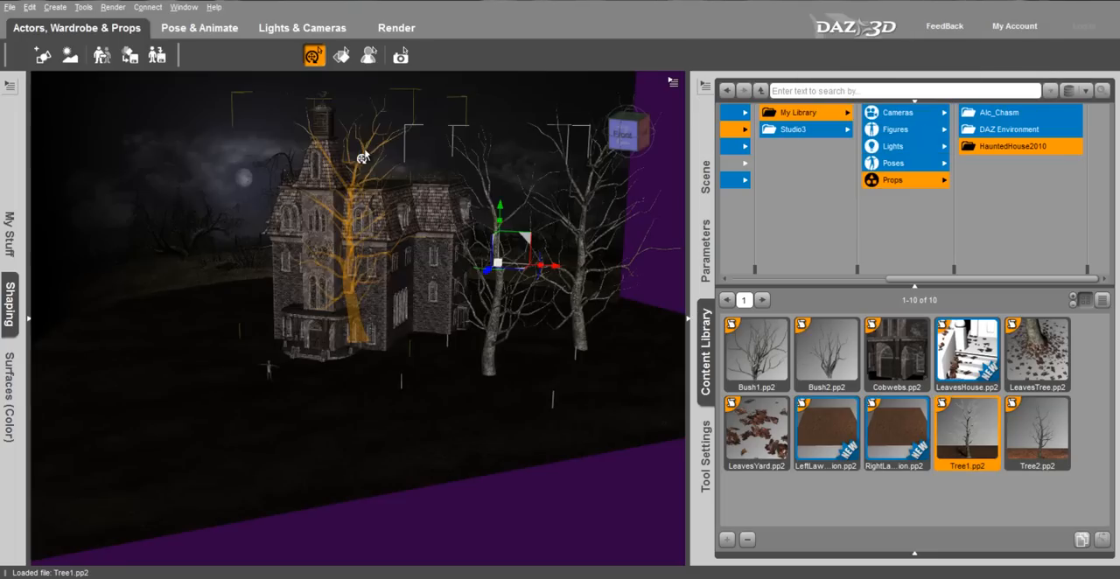
drag(412, 350, 153, 367)
- Load a second Tree2.pp2 prop and place it on the far left of the scene, beyond the other left tree
double_click(1022, 461)
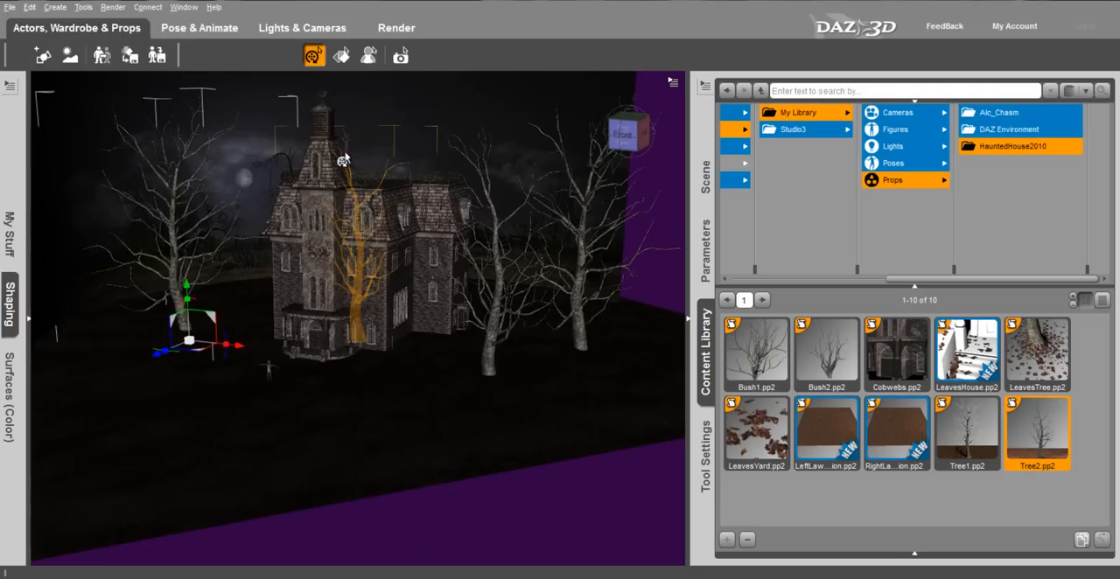
click(346, 158)
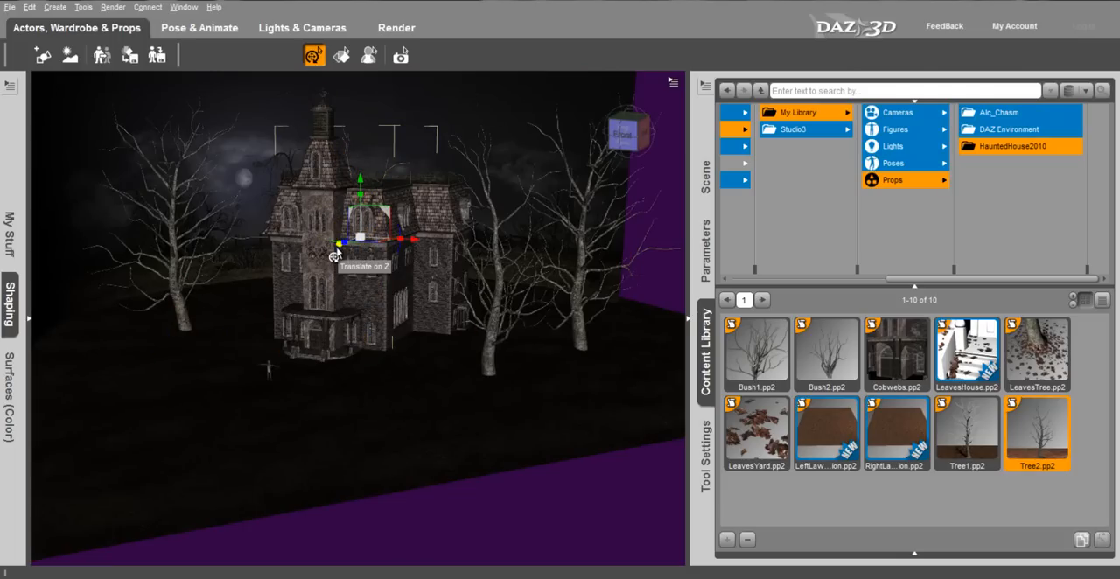
drag(337, 255, 44, 298)
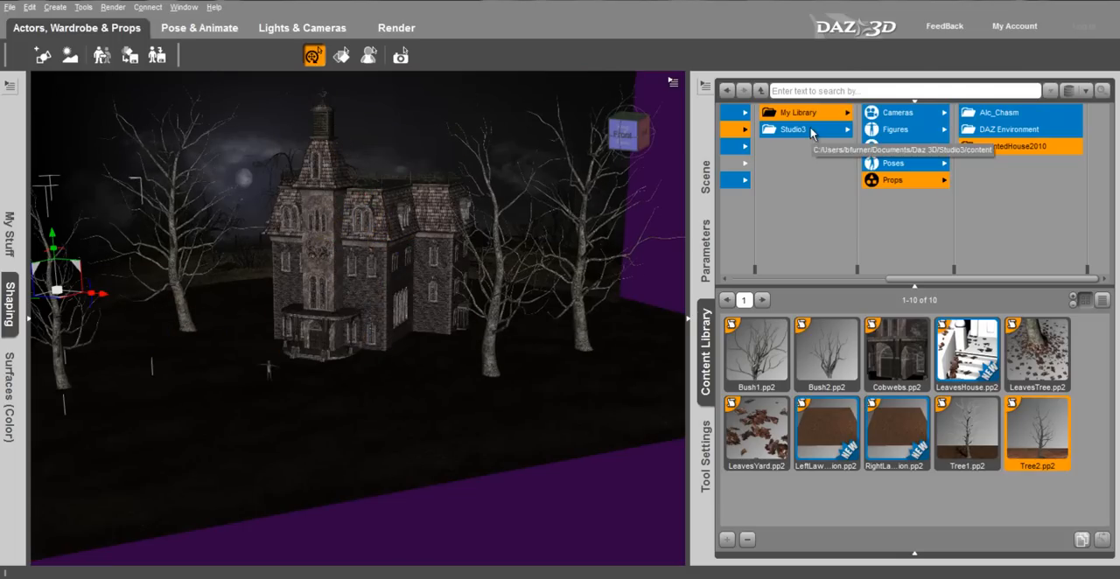
- Load the V4 Skeleton DS.cr2 figure from the DAZ Skeleton figures in the Studio3 library
click(792, 129)
click(894, 129)
scroll(996, 207, down, 10)
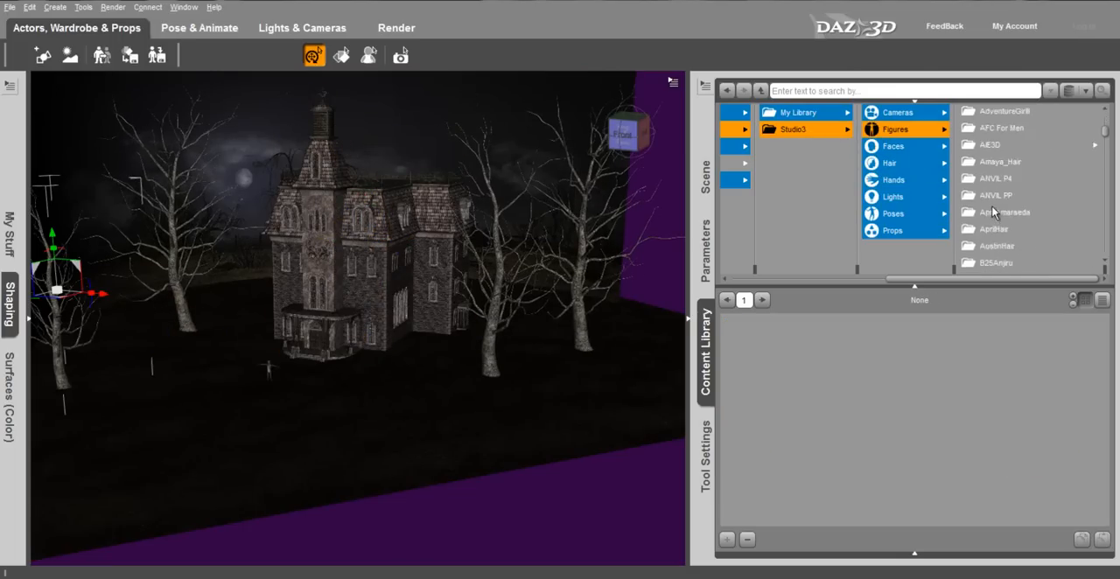
click(1021, 226)
double_click(824, 445)
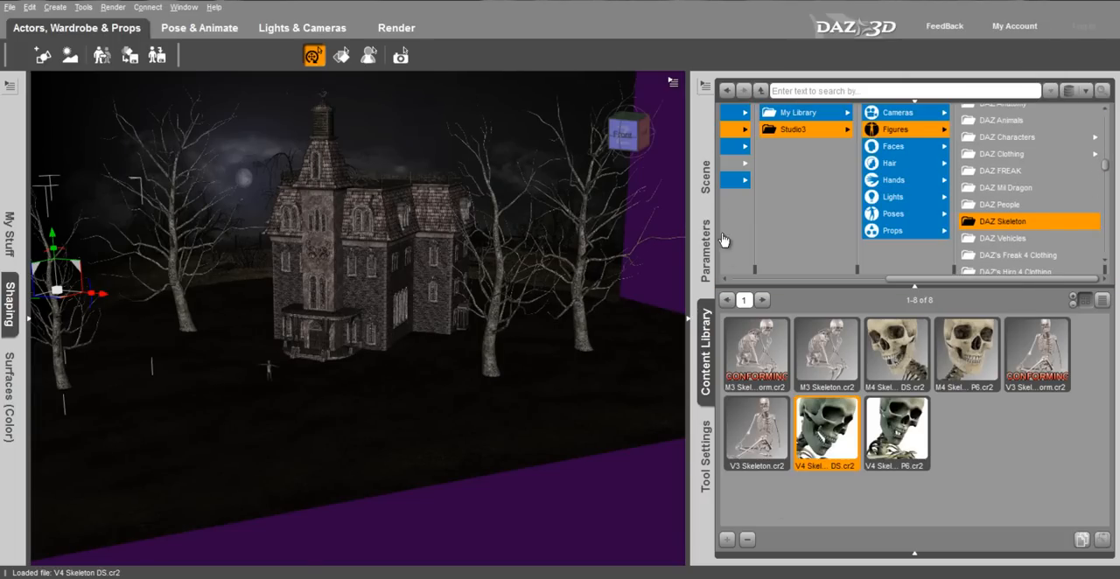
- Move the V4 skeleton sideways and forward in front of the porch, and bring the Genesis figure forward to stand beside it
click(705, 177)
click(801, 200)
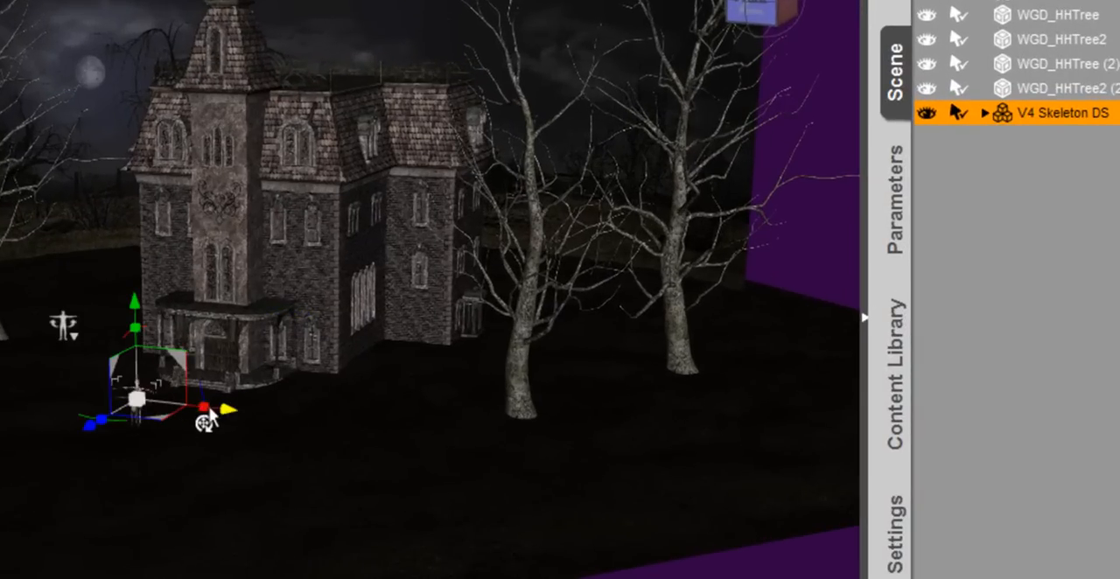
drag(225, 420, 263, 426)
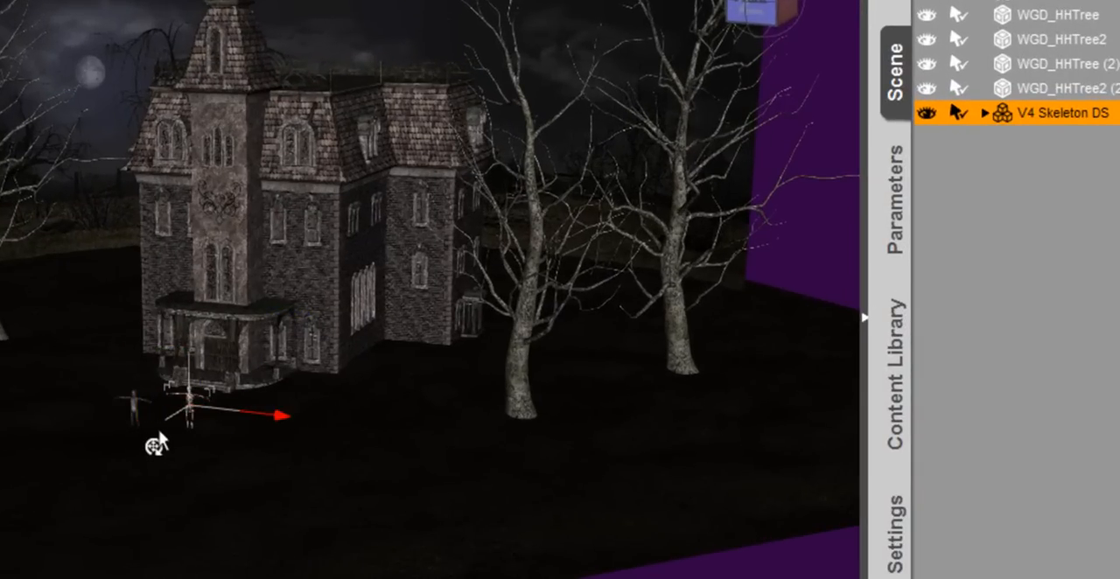
drag(144, 437, 96, 468)
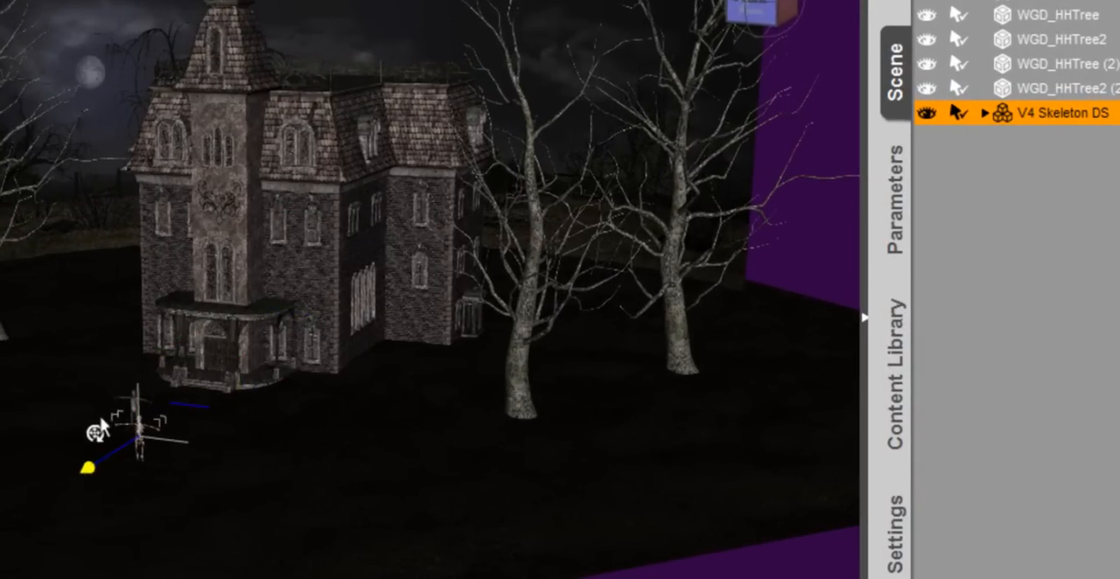
drag(100, 418, 103, 418)
click(132, 412)
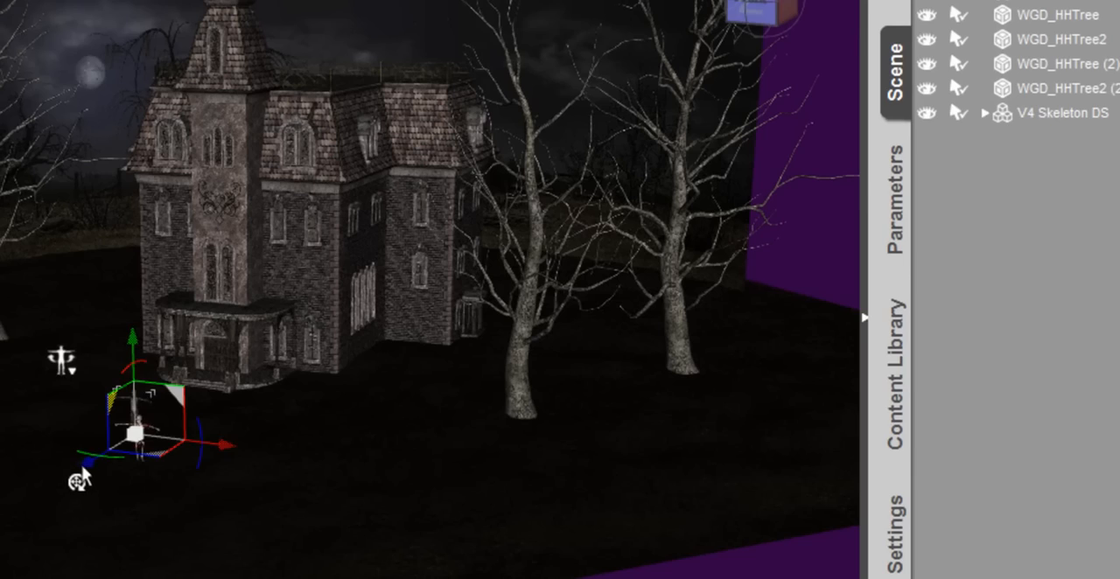
drag(78, 473, 20, 499)
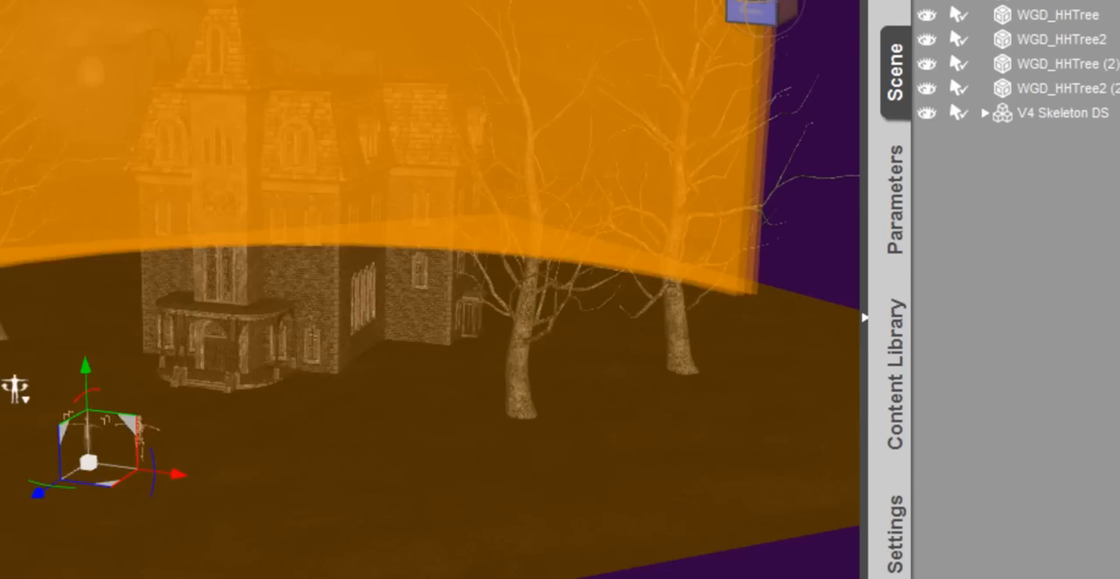
- Add a new spotlight that shines down on the Genesis and skeleton figures from a close overhead view
mouse_move(829, 4)
mouse_down()
mouse_move(840, 70)
mouse_move(849, 4)
mouse_up()
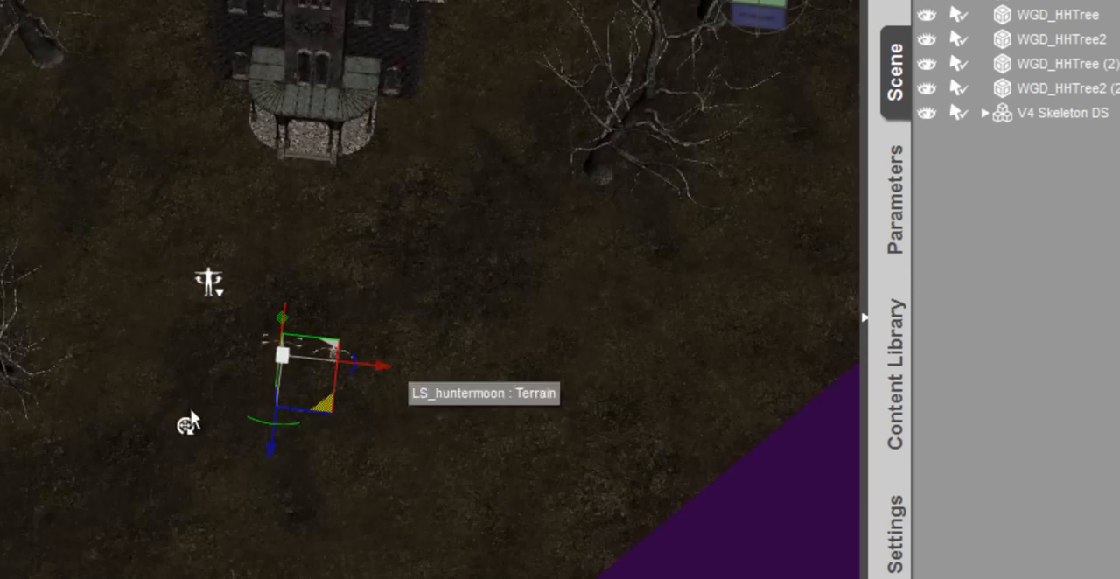
scroll(283, 360, up, 6)
scroll(288, 370, up, 6)
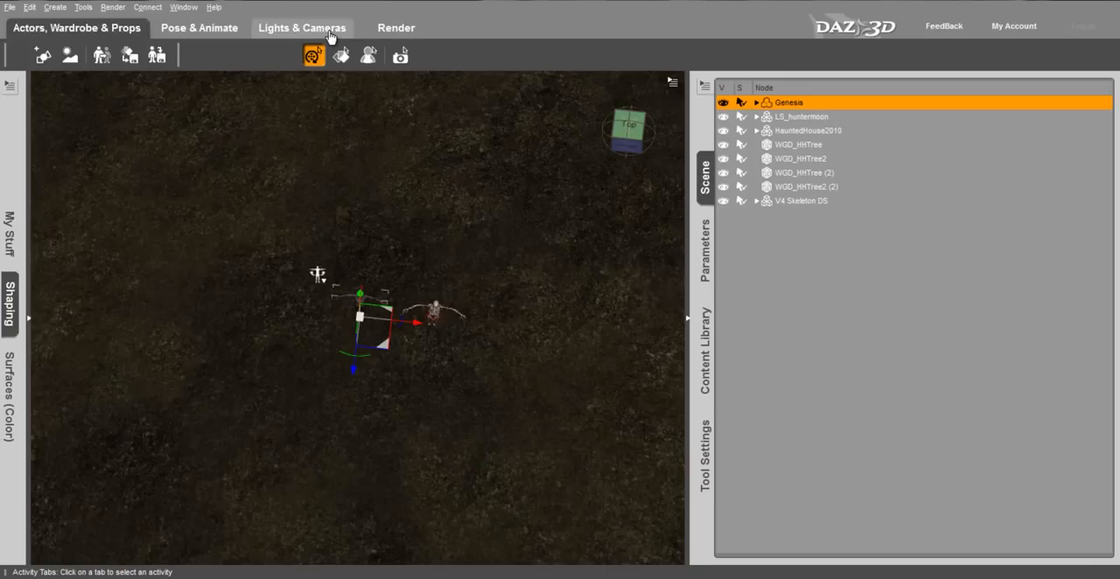
click(331, 34)
click(342, 289)
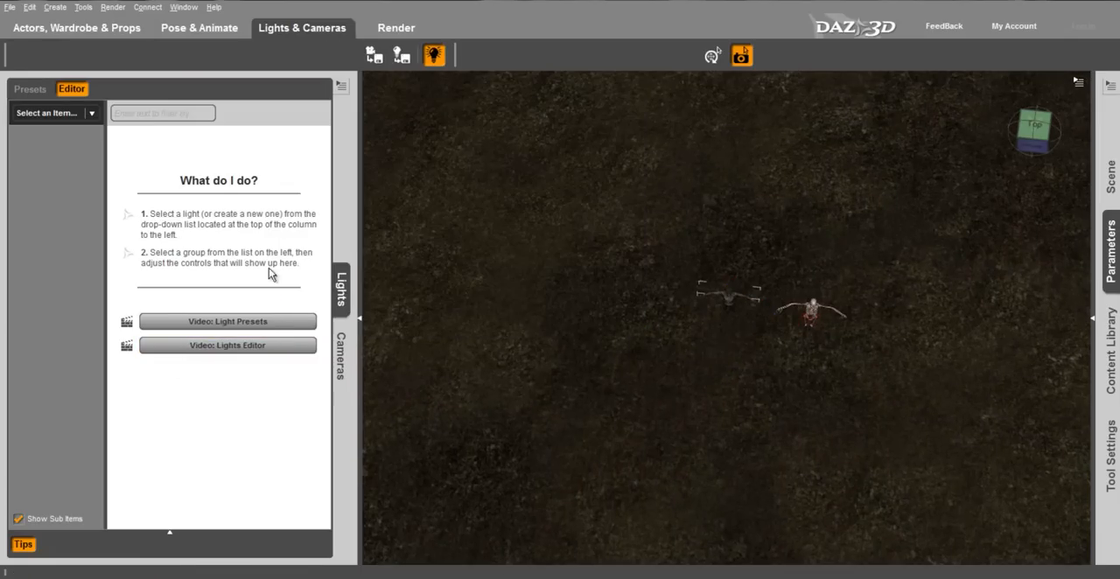
click(91, 113)
click(98, 321)
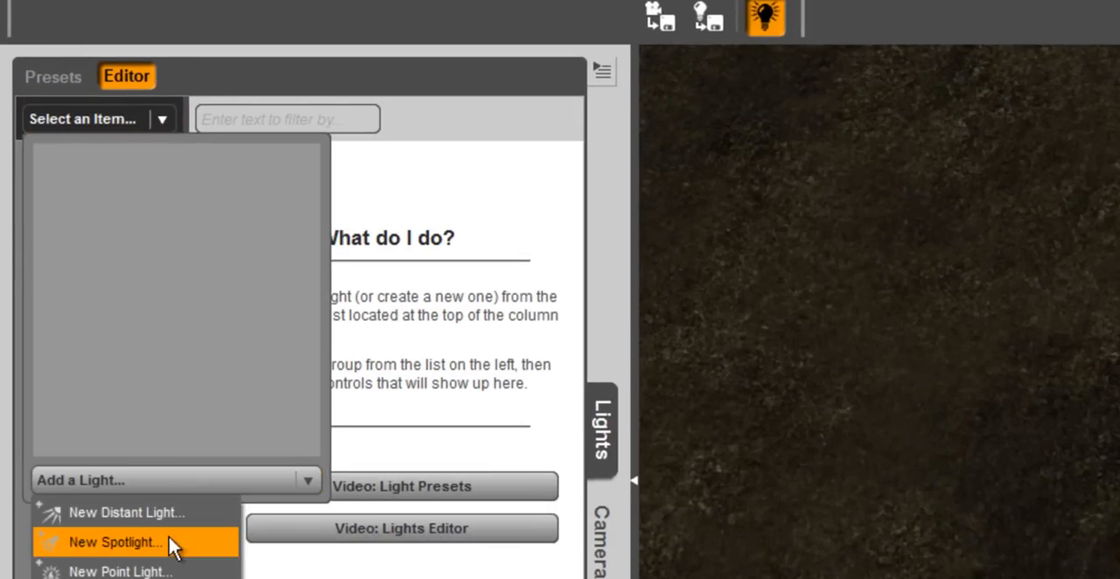
click(95, 356)
click(393, 370)
click(615, 523)
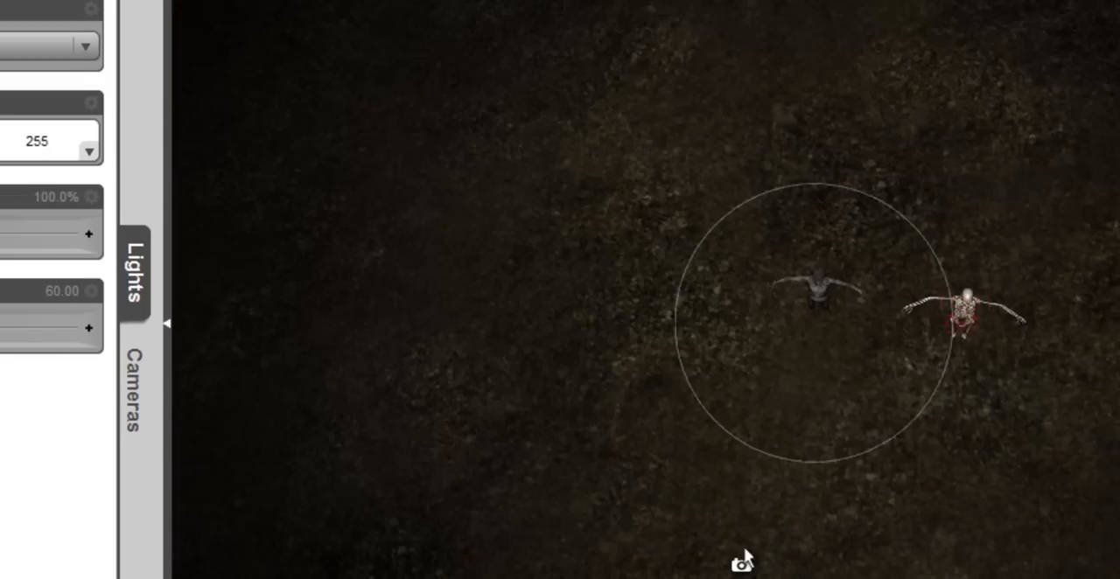
- Set the first spotlight's spread angle to 43.12 and its color to pale yellow (255, 243, 194)
drag(55, 322, 127, 315)
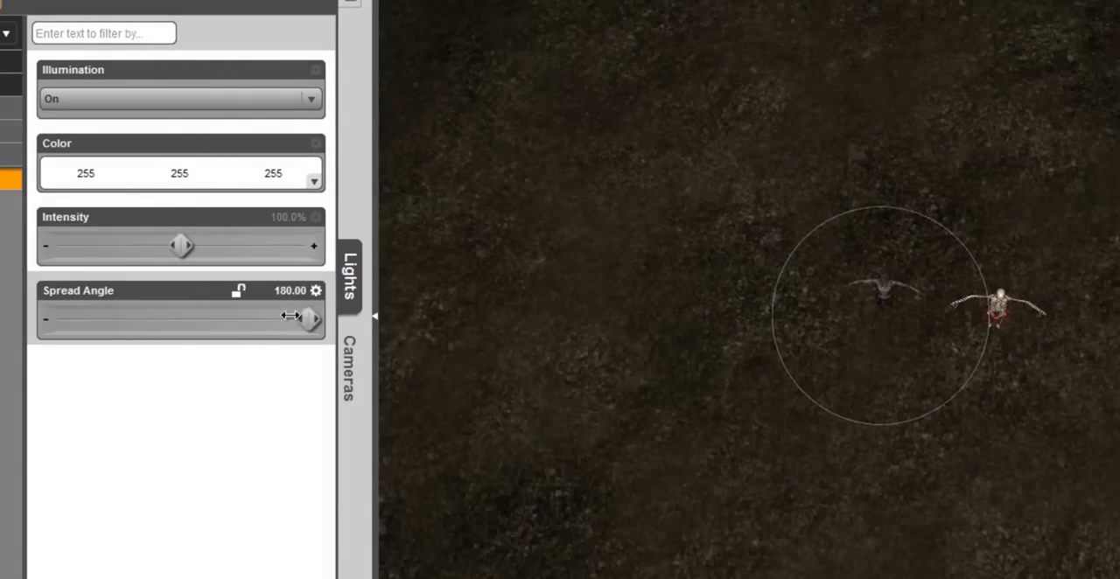
drag(290, 316, 131, 322)
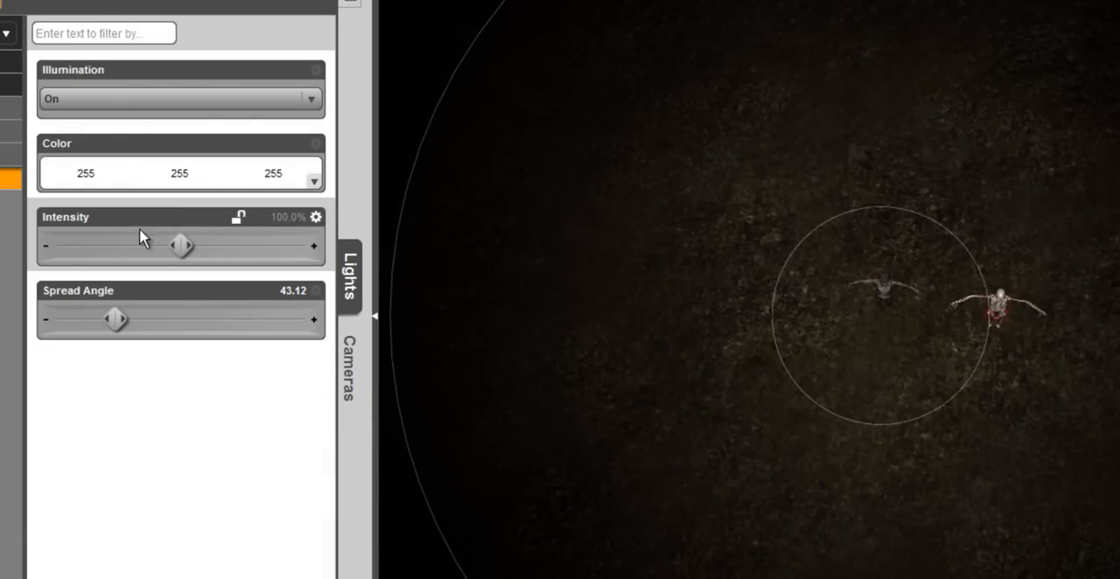
click(122, 179)
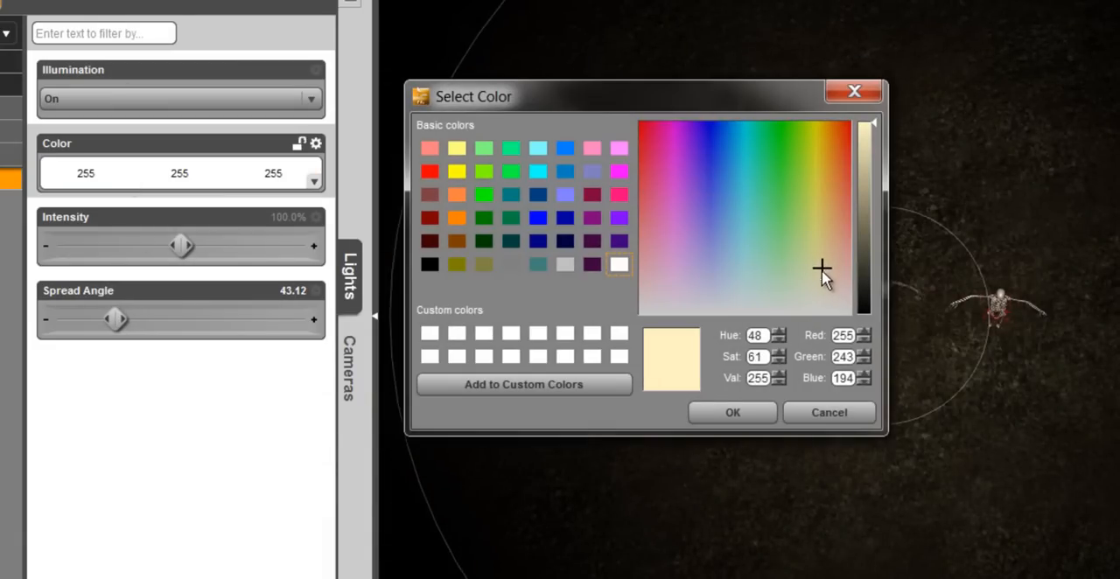
click(731, 412)
- Give the first spotlight raytraced shadows with 10.6% softness and a shadow bias of 0.62
click(35, 178)
click(180, 122)
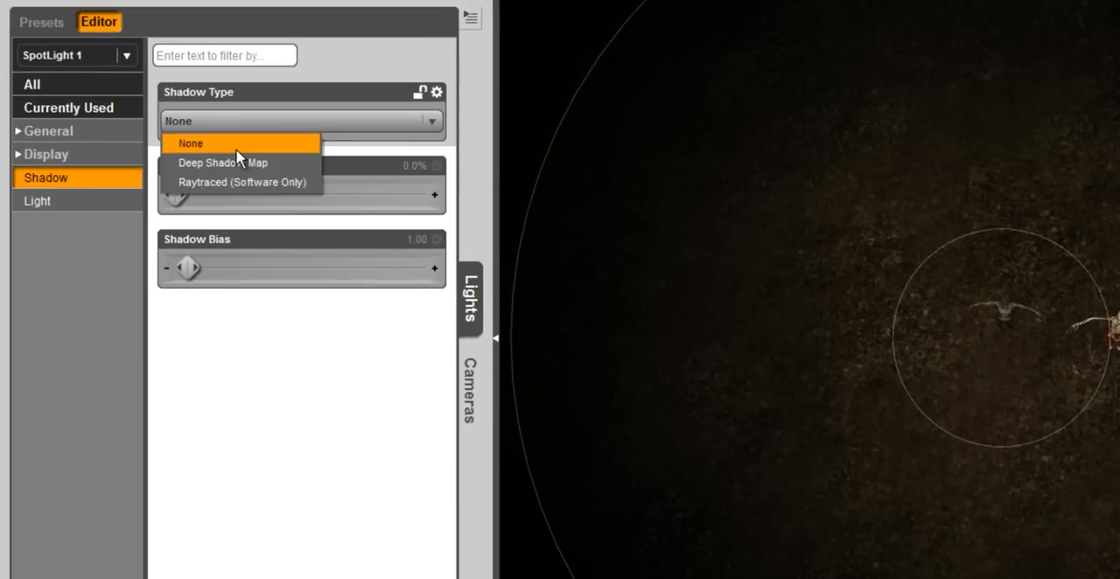
click(263, 182)
drag(181, 193, 208, 194)
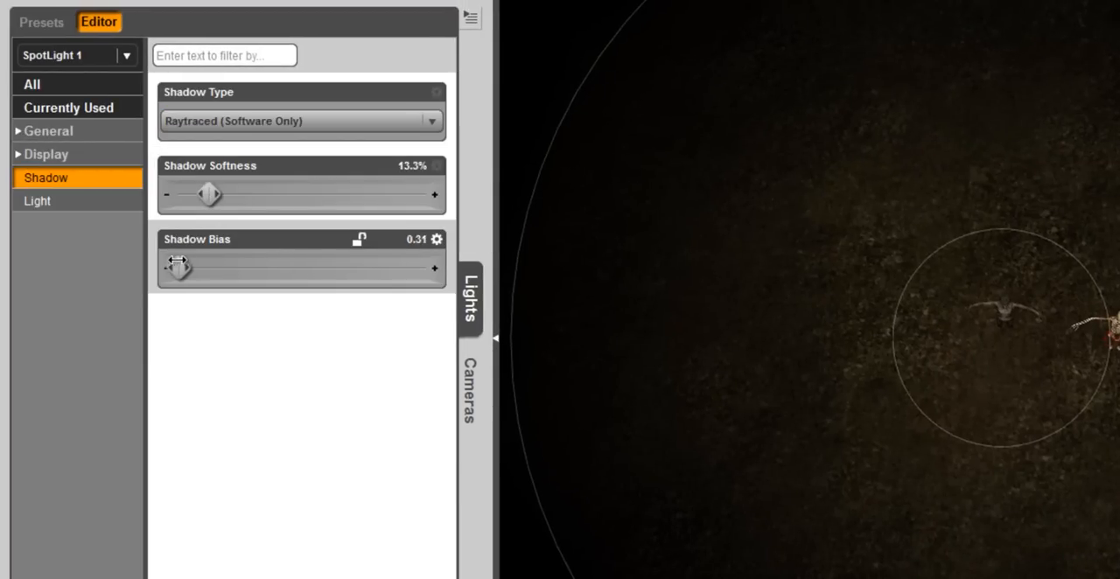
drag(181, 253, 185, 253)
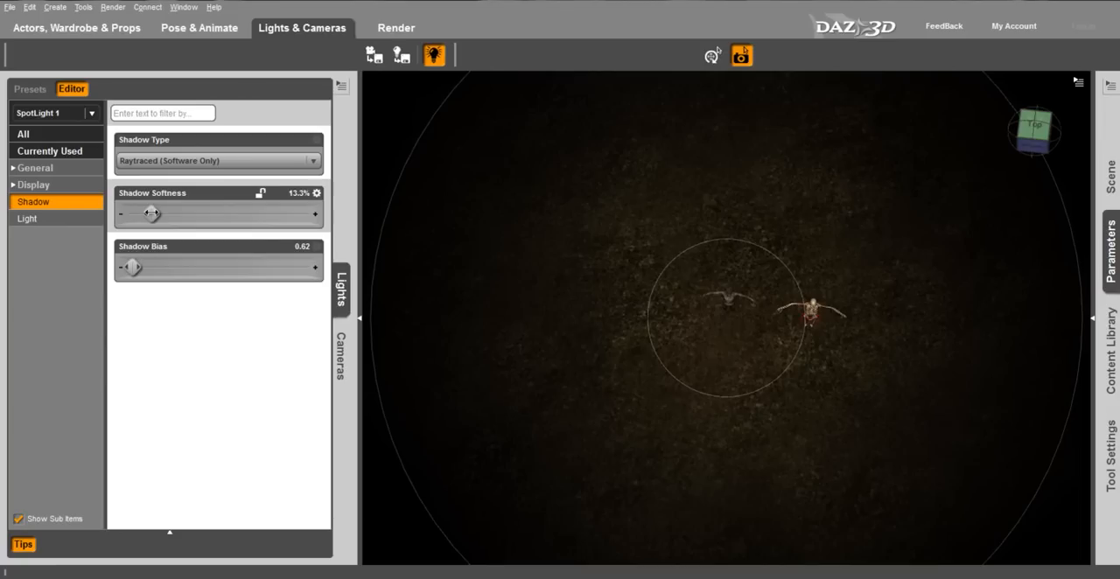
drag(150, 213, 146, 212)
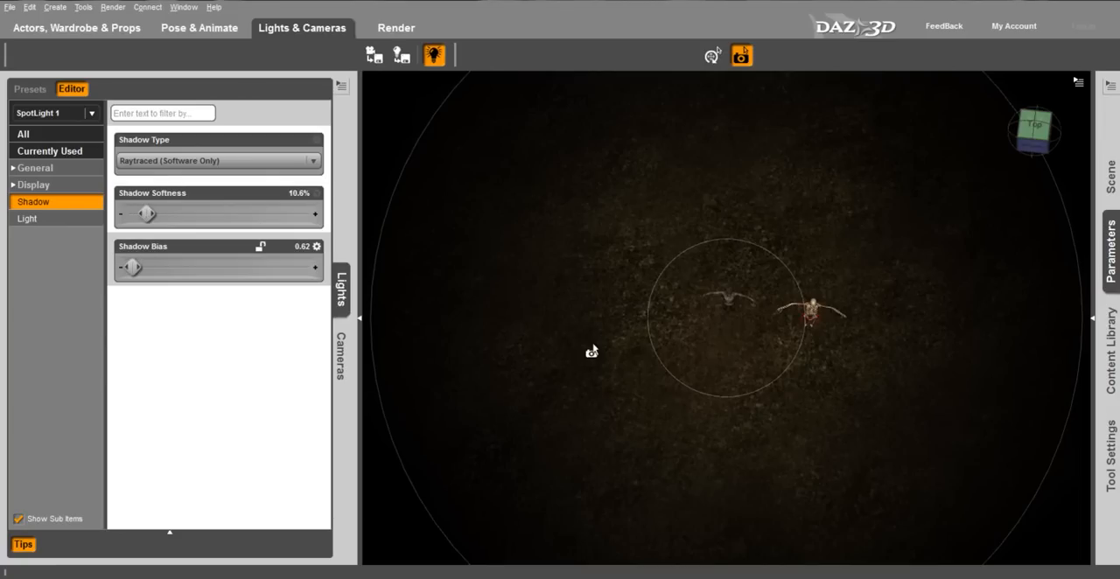
- Add a new distant light with default settings to illuminate the front of the house
middle_drag(527, 350, 557, 275)
scroll(558, 274, down, 5)
scroll(515, 478, down, 2)
middle_drag(515, 478, 492, 560)
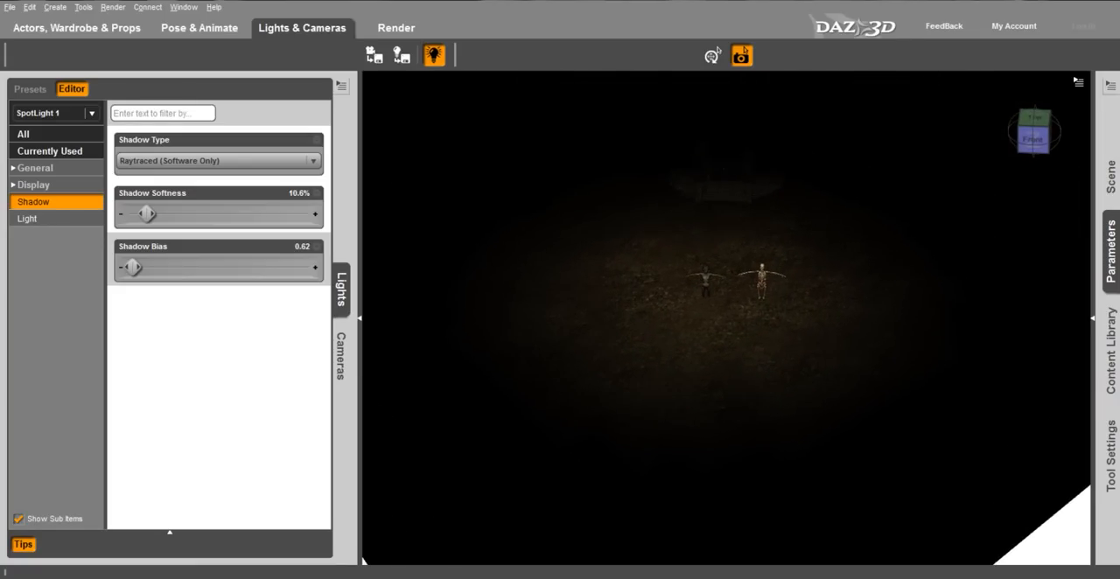
middle_drag(733, 376, 779, 298)
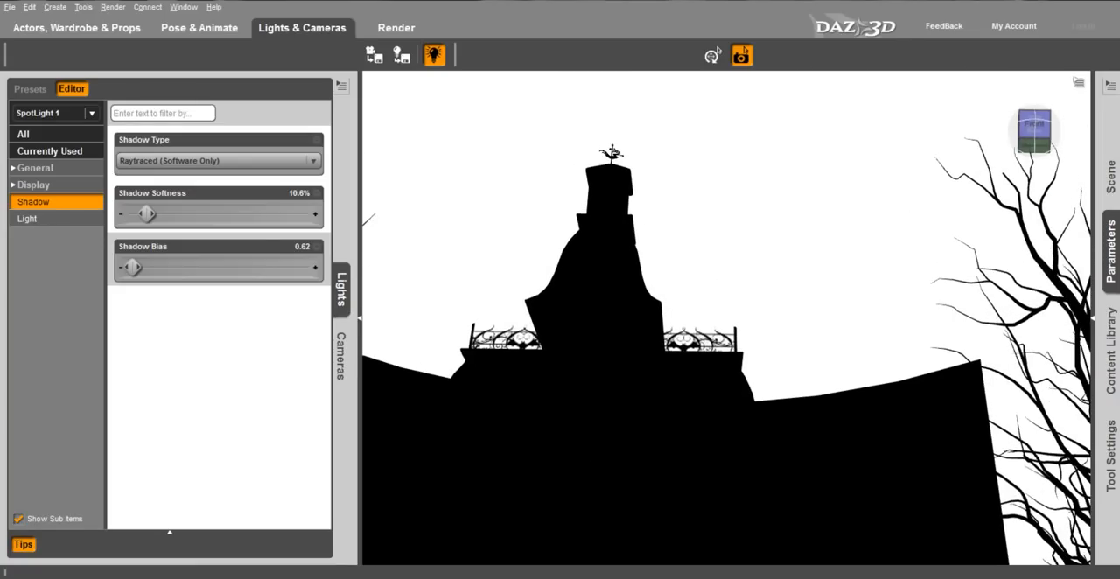
click(83, 117)
click(71, 319)
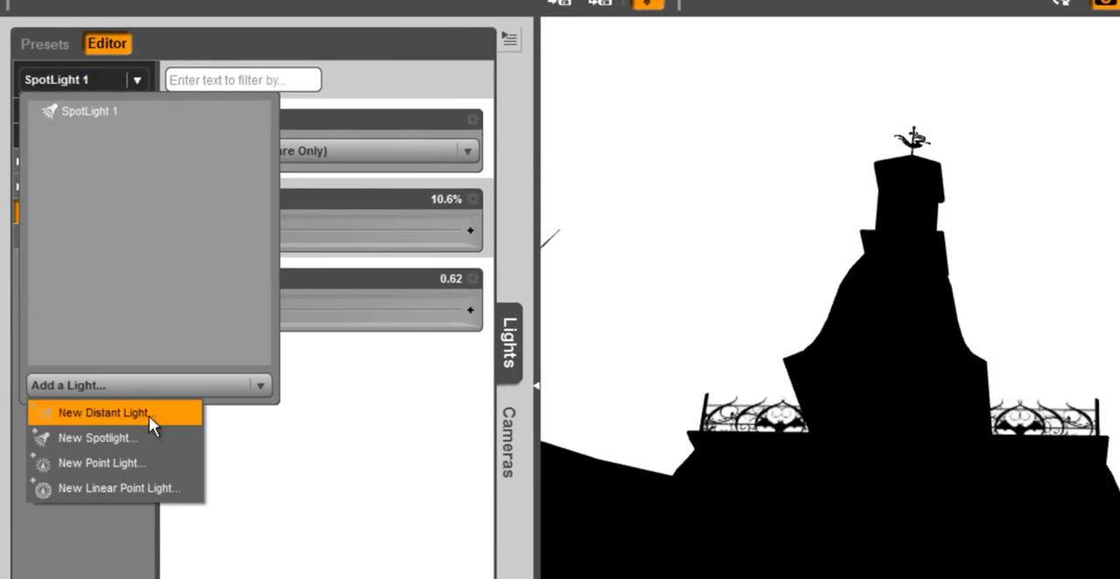
click(149, 415)
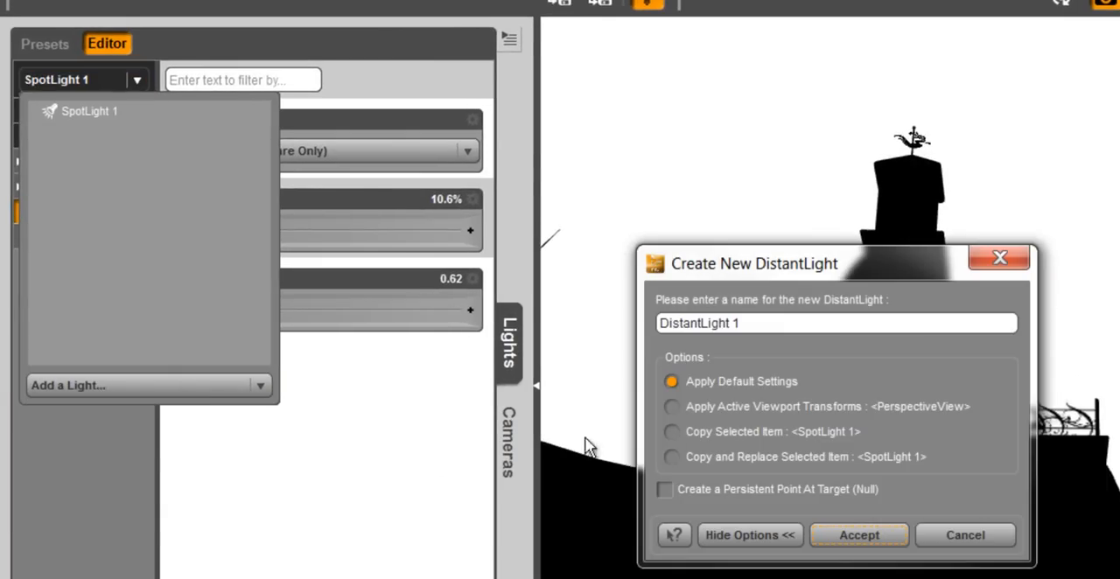
click(860, 536)
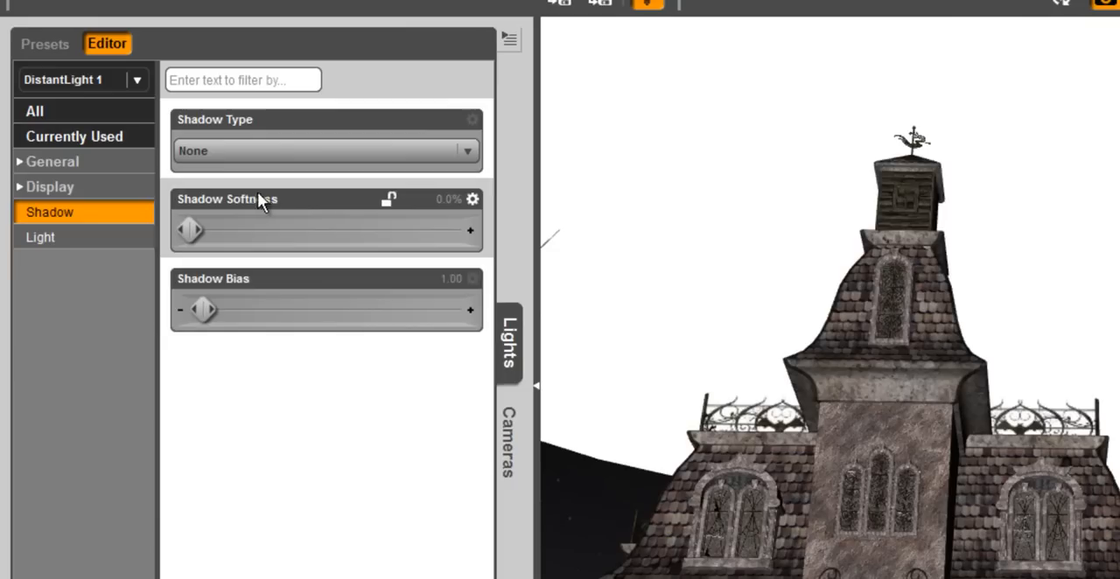
- Set the distant light's color to pale violet (244, 210, 255)
click(218, 155)
click(192, 241)
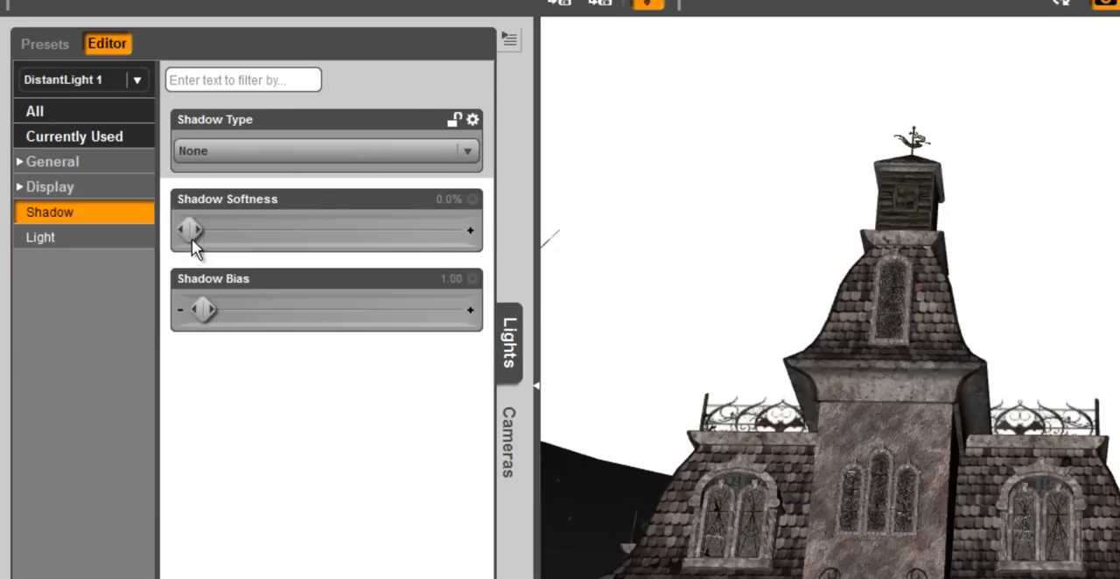
click(88, 237)
click(354, 234)
click(867, 360)
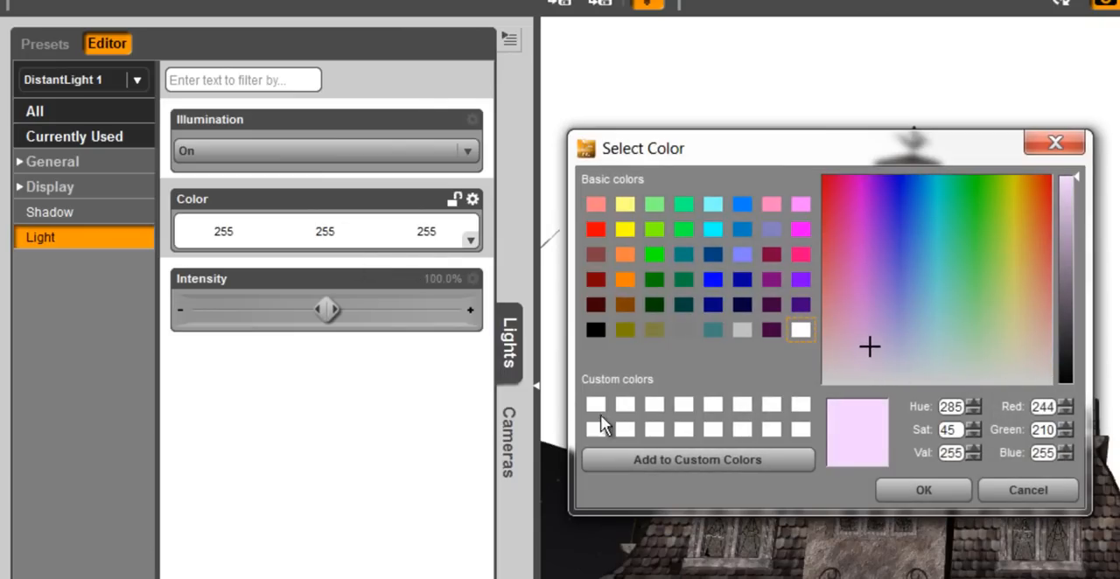
click(948, 495)
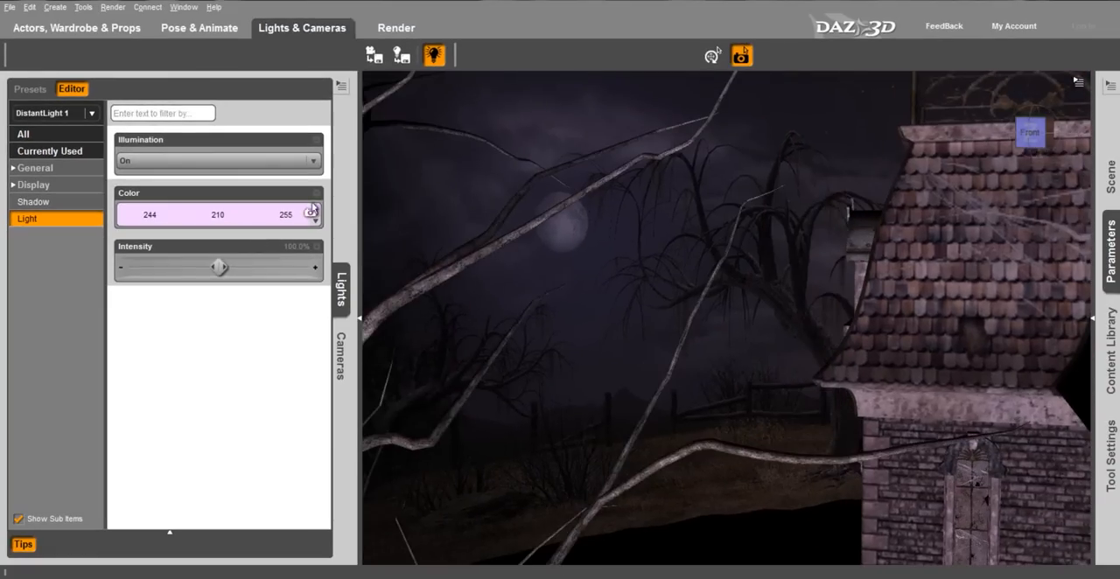
- Add a second spotlight aimed at the moon in the background sky and widen its spread angle
scroll(502, 255, up, 5)
middle_drag(502, 254, 456, 181)
scroll(485, 205, up, 5)
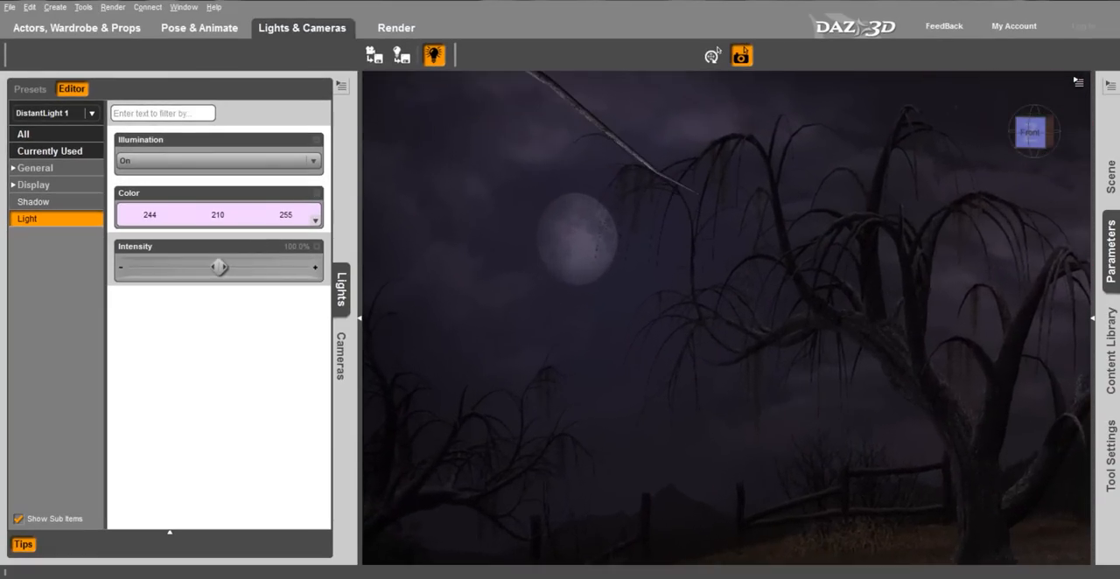
middle_drag(487, 262, 562, 276)
click(91, 113)
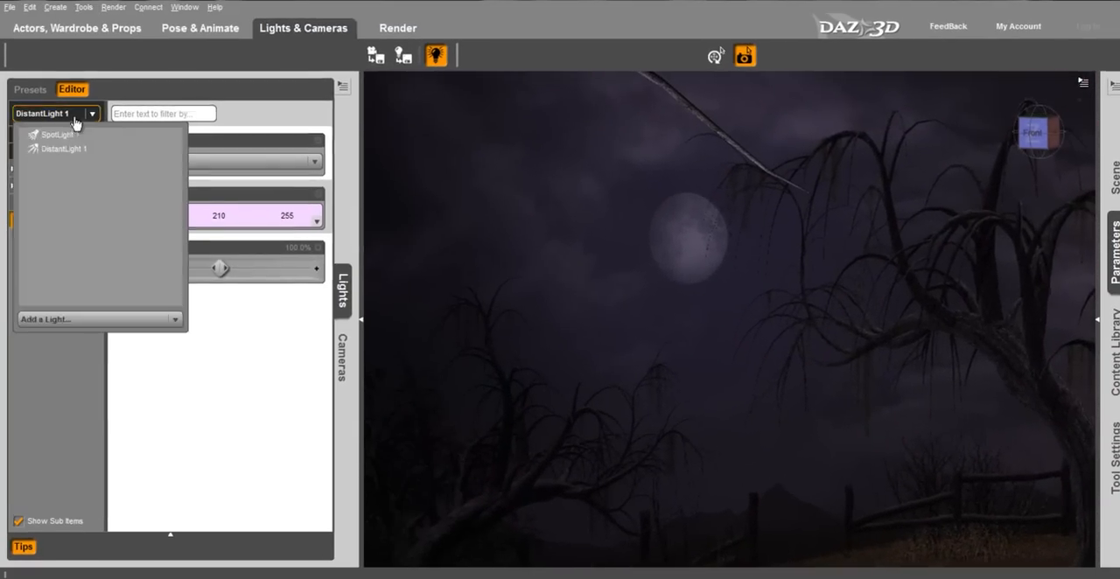
click(67, 317)
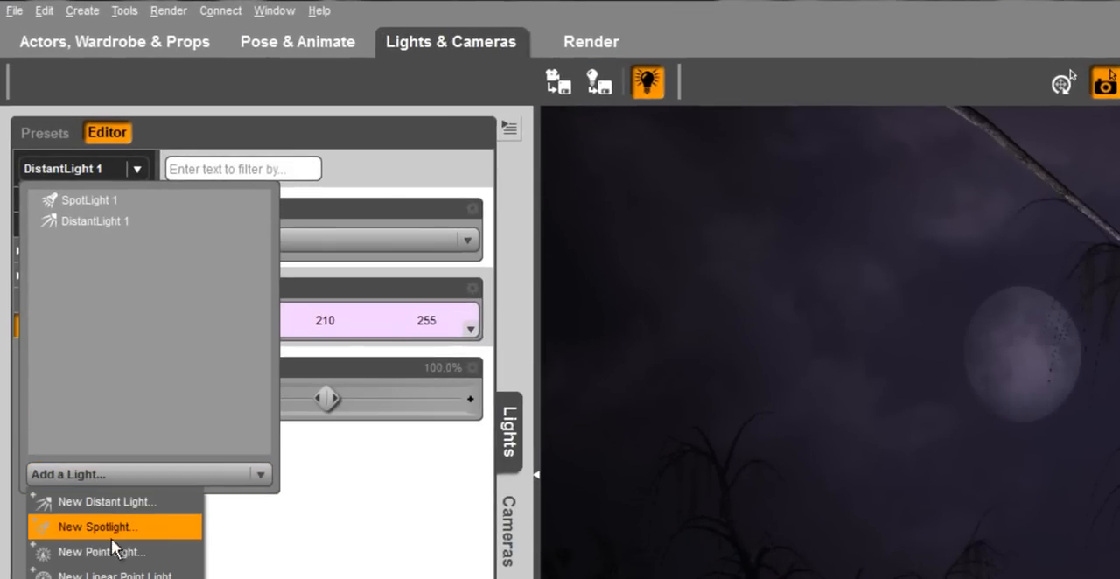
click(111, 533)
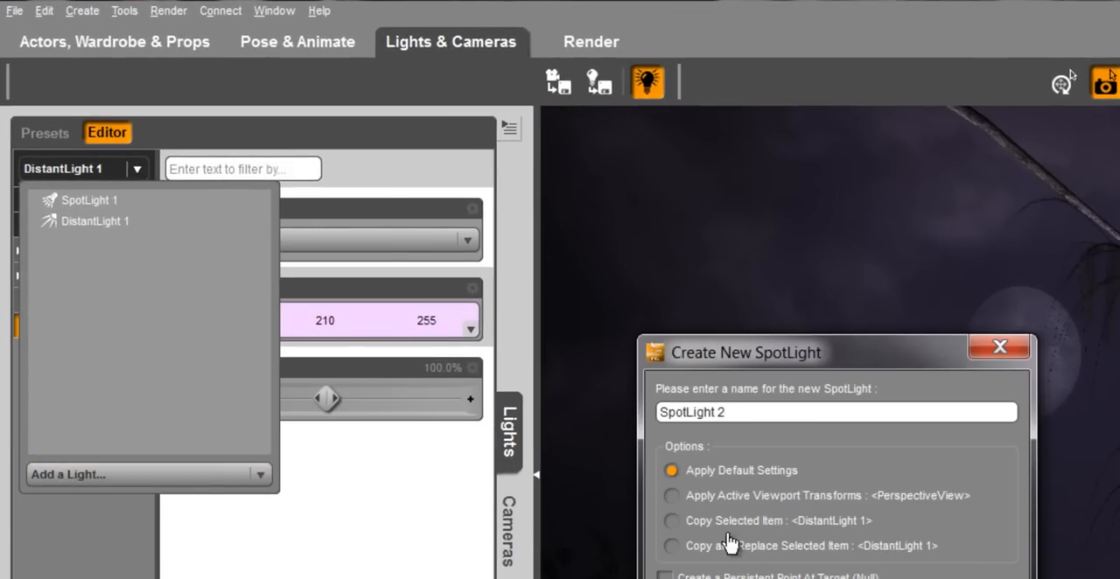
key(Return)
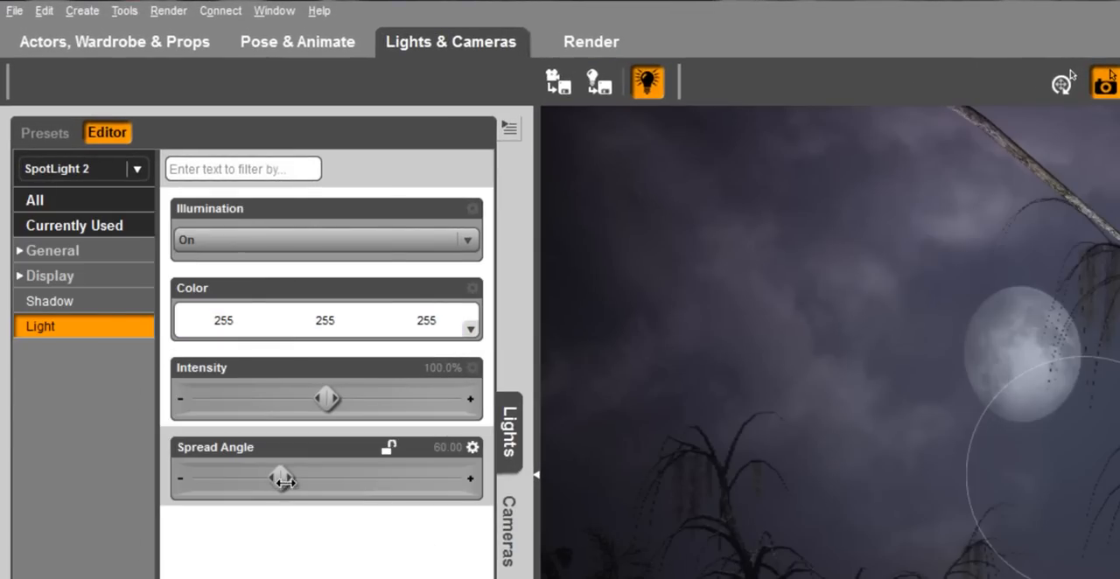
drag(285, 480, 329, 480)
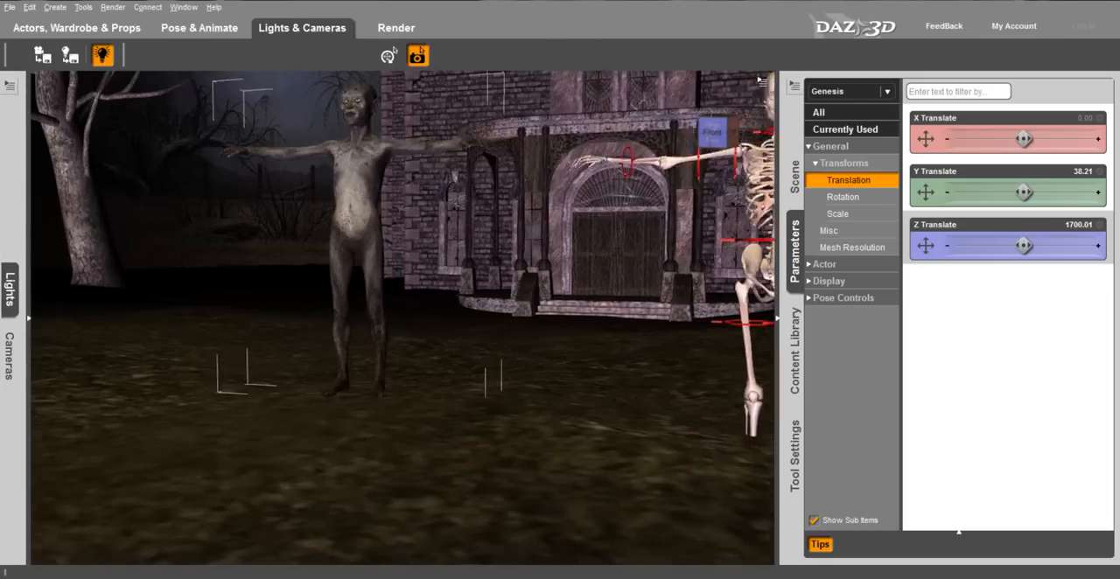
- Raise the V4 skeleton along Y so that its feet stand on the ground
middle_drag(739, 207, 652, 214)
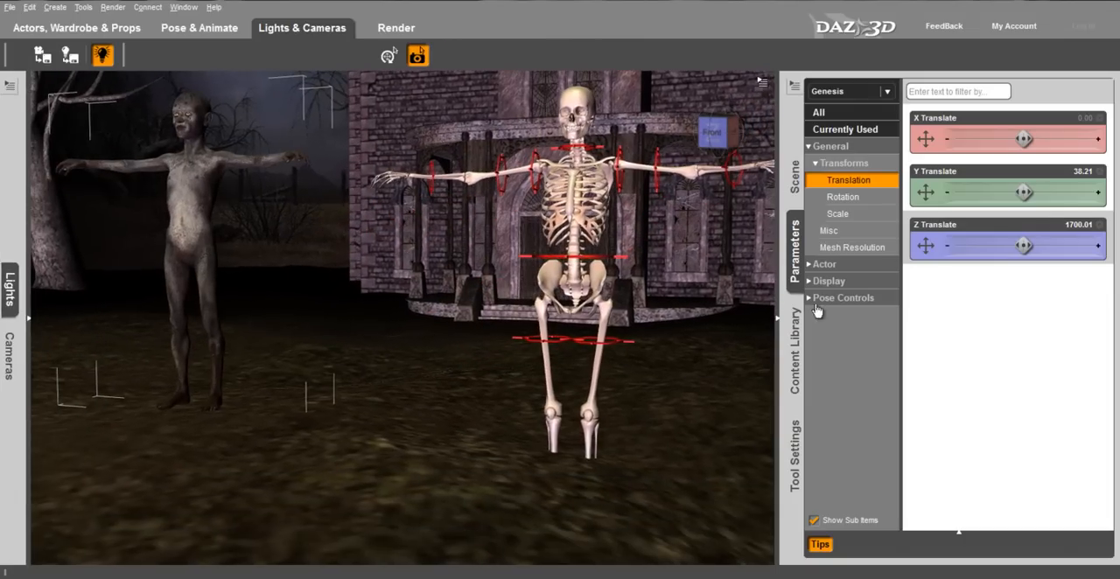
click(794, 175)
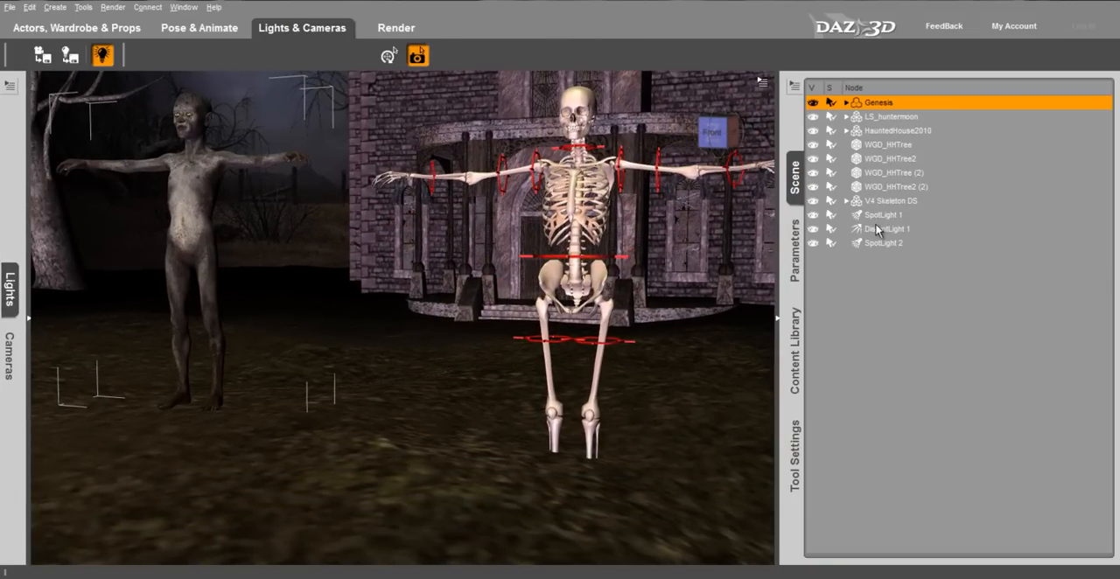
click(877, 201)
click(795, 250)
drag(1024, 191, 1056, 192)
- Apply the Transparent Helpers pose file from the !DAZ's Skeleton folder to hide the skeleton's red helper rings
click(797, 312)
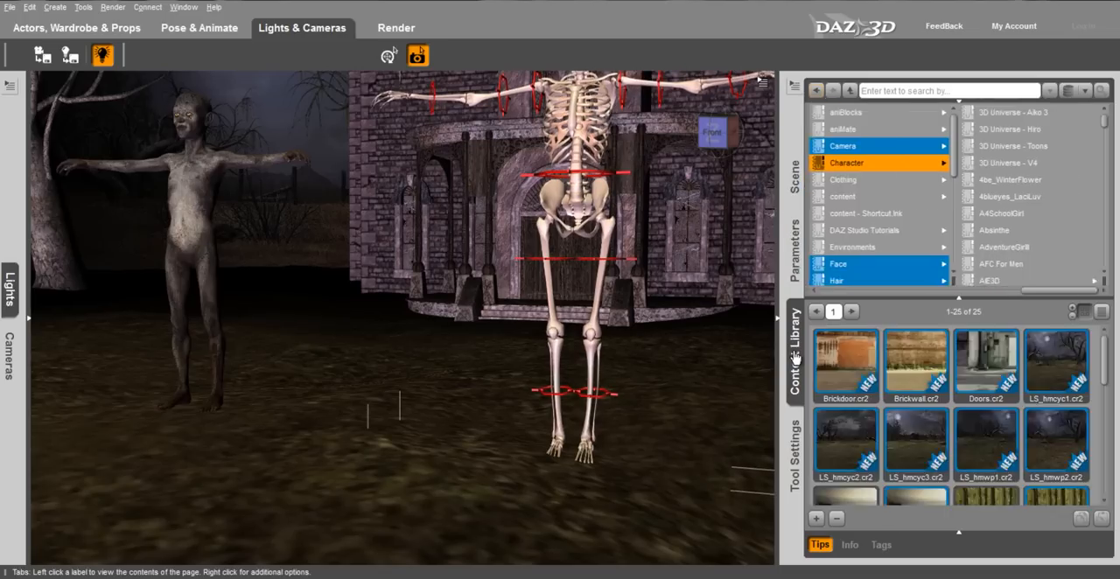
click(914, 149)
scroll(1035, 386, down, 5)
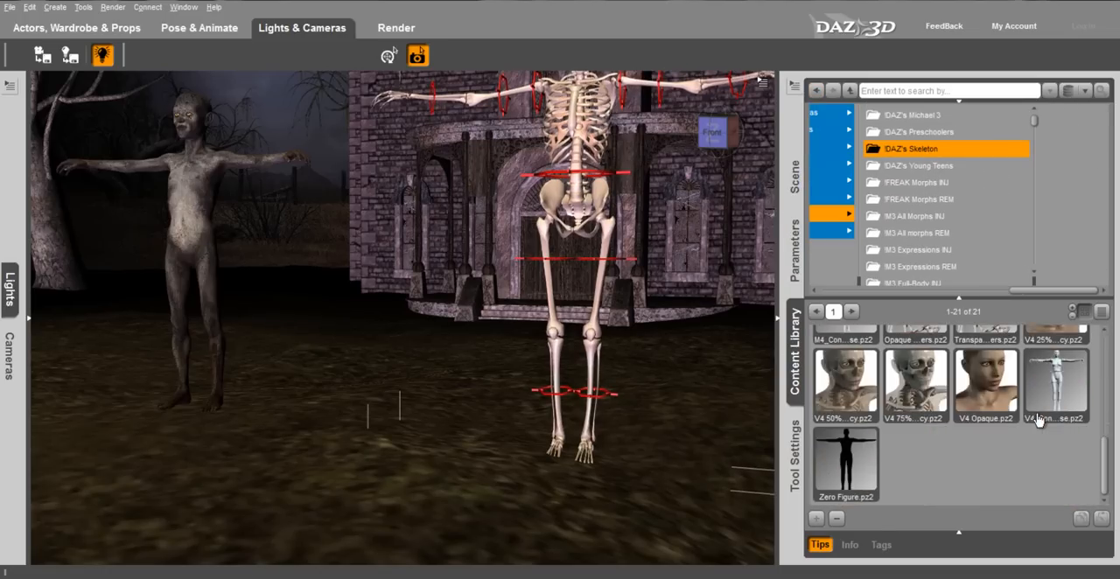
double_click(981, 426)
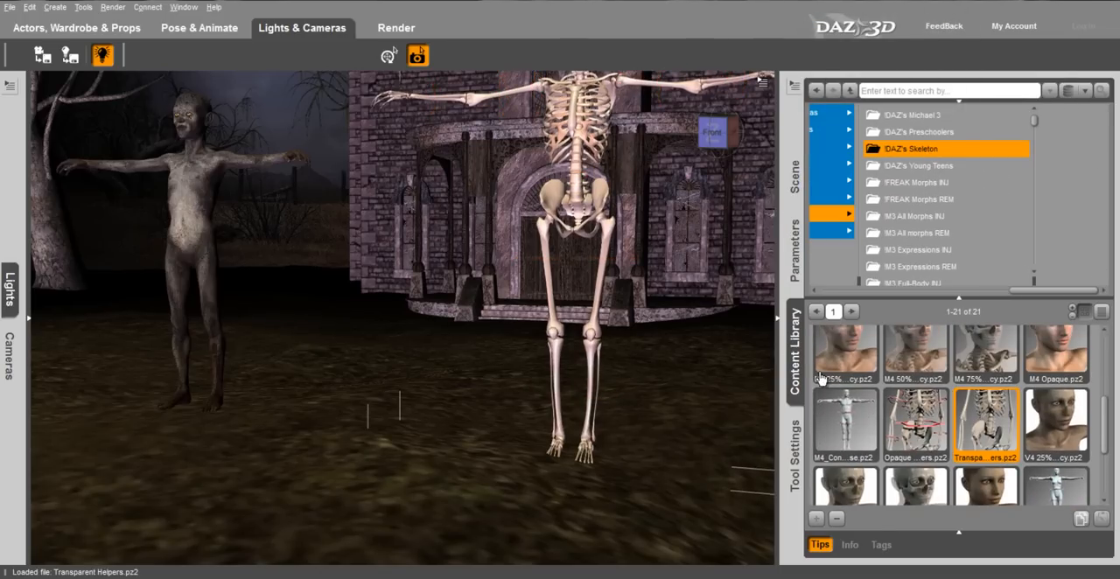
scroll(715, 347, down, 5)
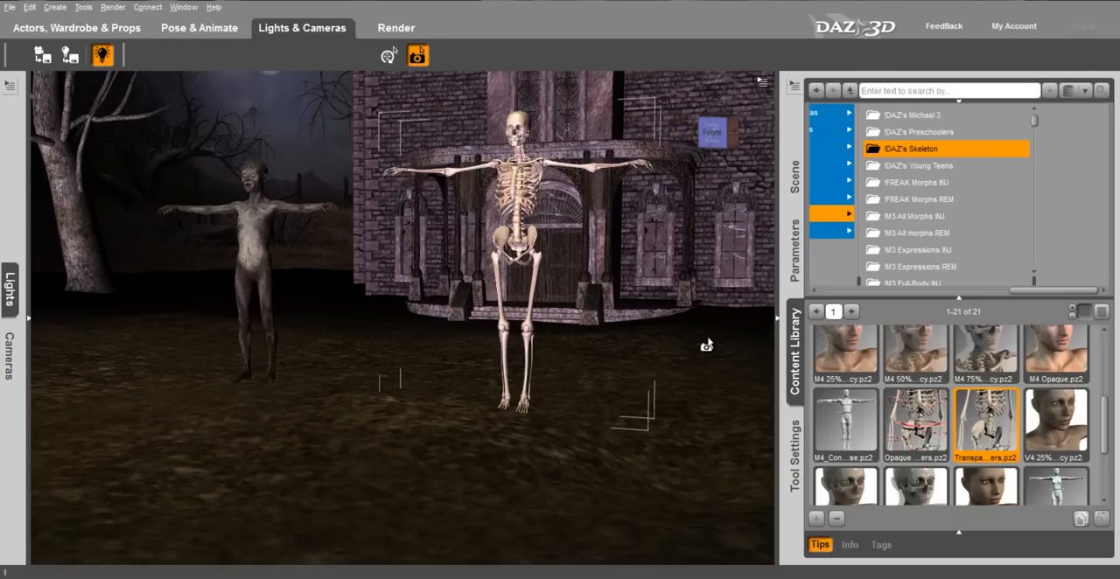
- Switch to posing and animation and preview the full dance aniBlock on the V4 skeleton
click(797, 336)
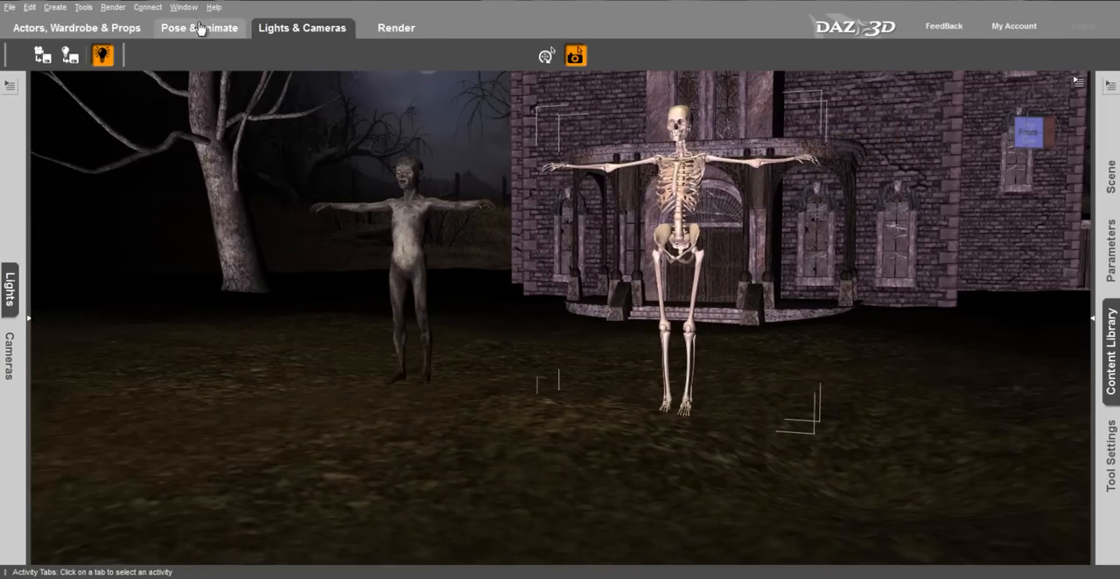
click(199, 29)
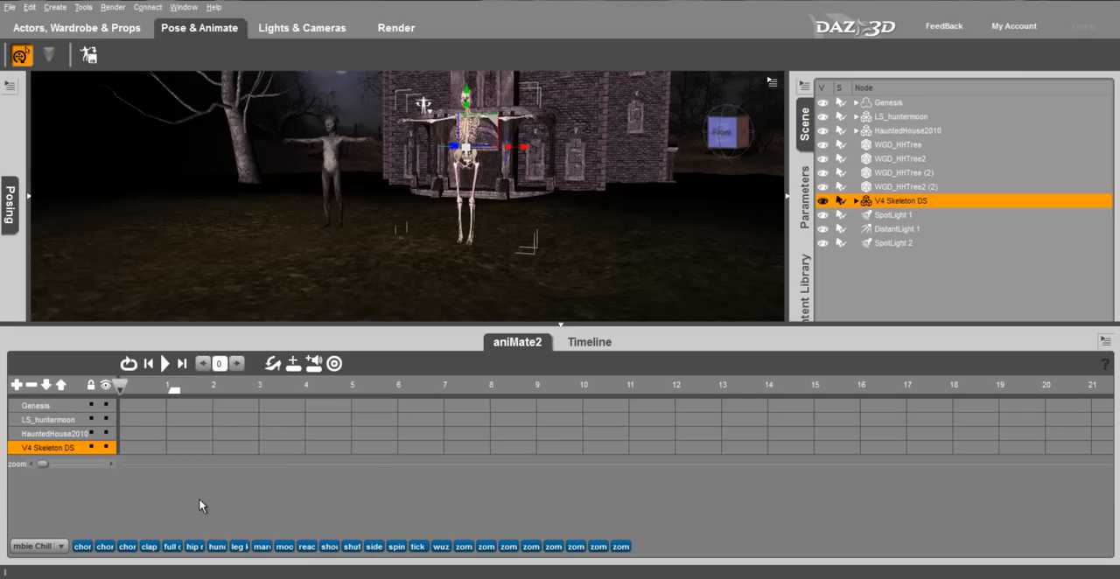
mouse_move(174, 546)
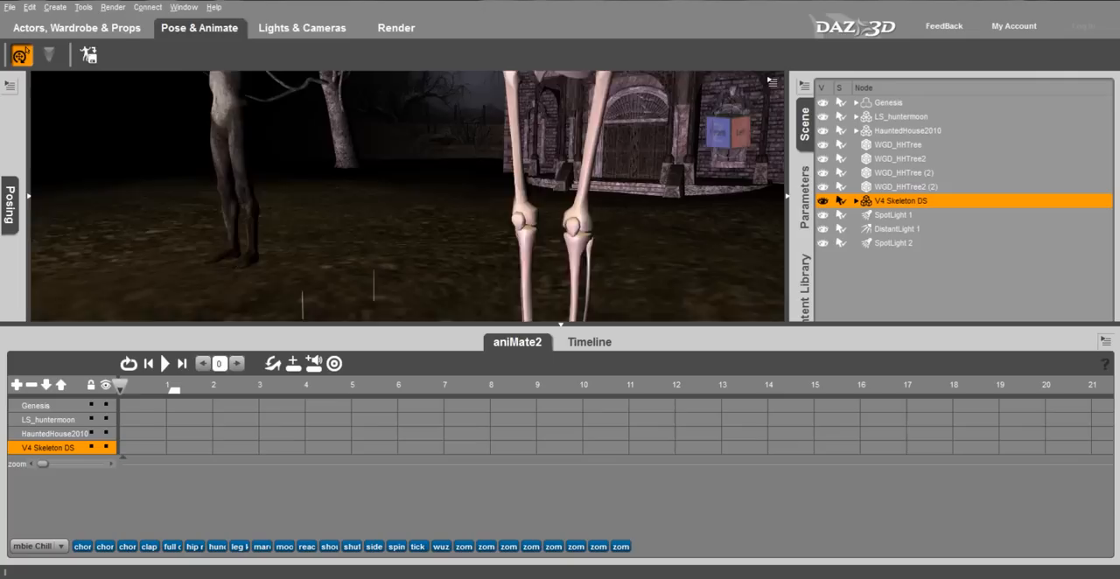
- Set the V4 skeleton's High Heel Rotational Offset to -29 degrees to correct the angle of its feet
middle_drag(560, 319, 529, 196)
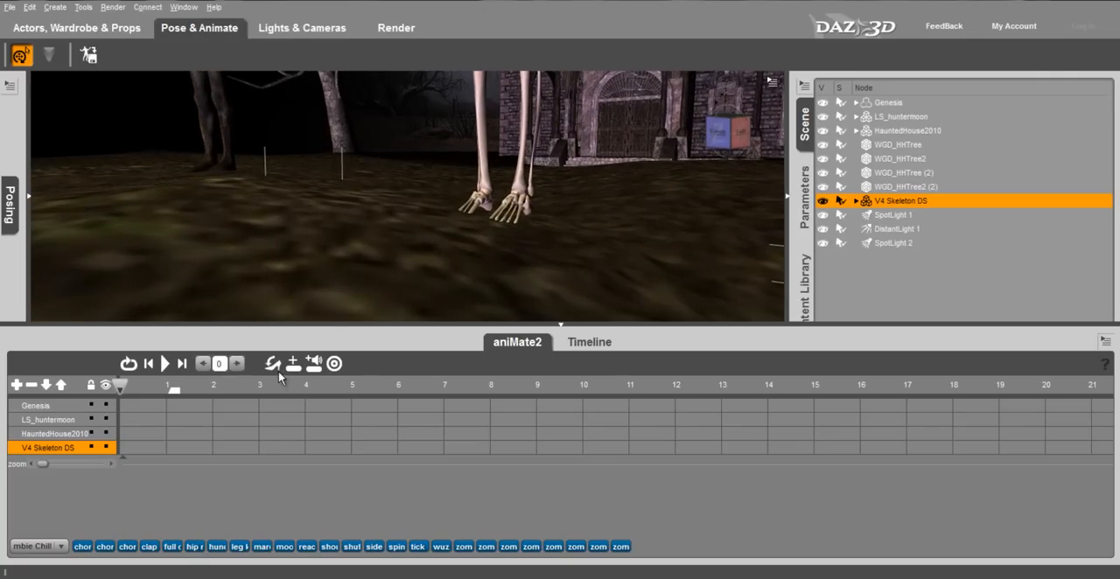
click(295, 363)
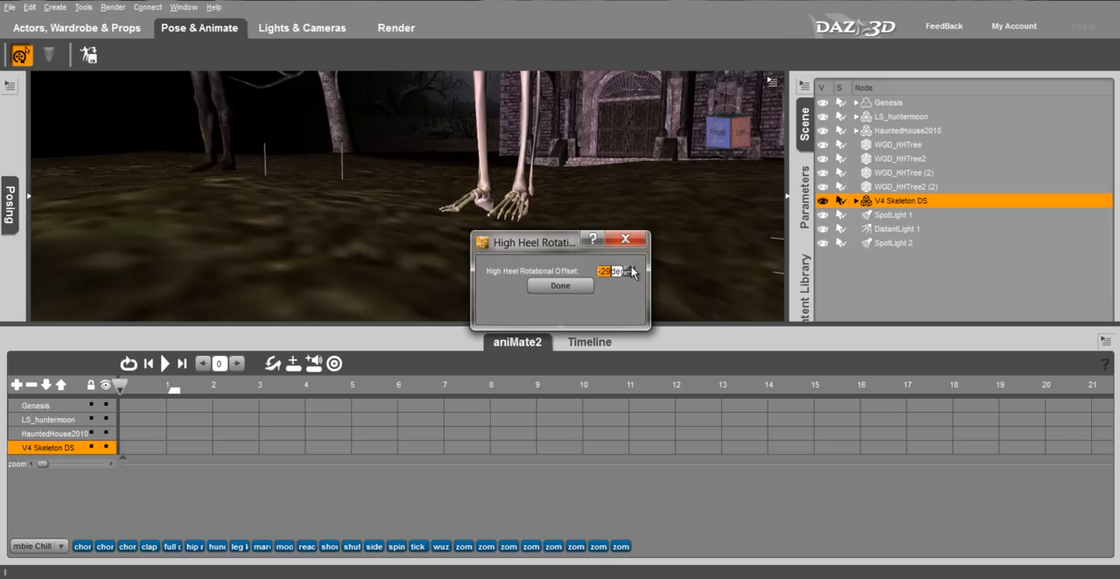
click(560, 287)
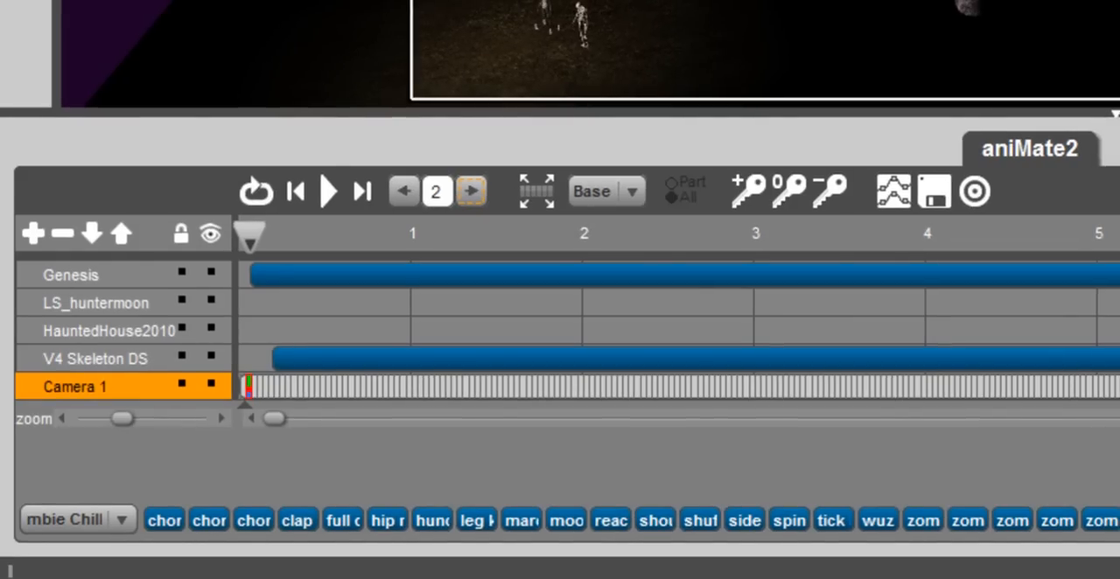
- Keyframe Camera 1 at about 3.5 seconds with a low front view of the house and both dancers
click(830, 235)
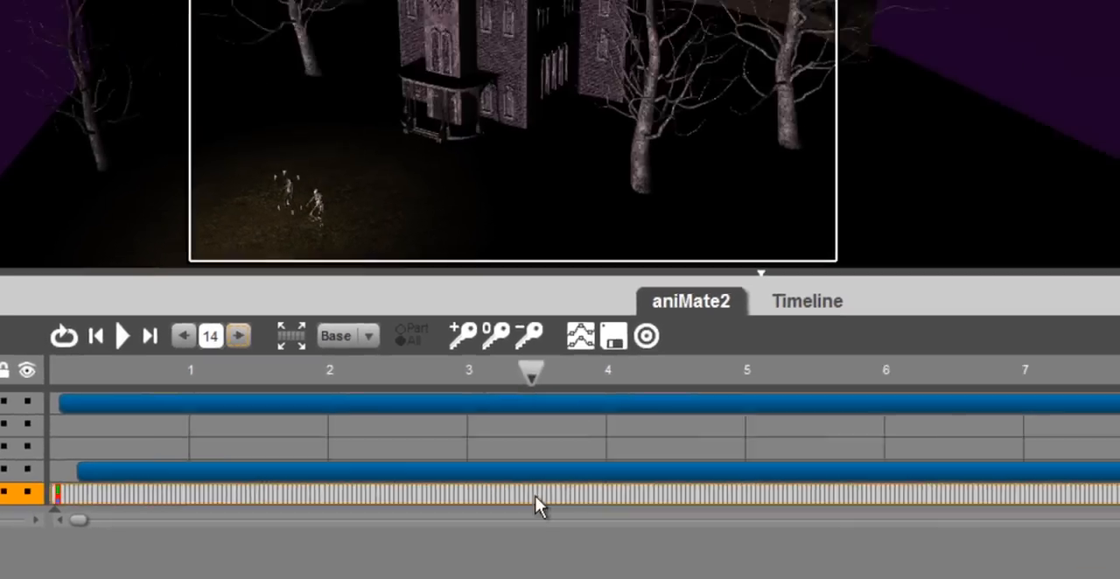
click(536, 497)
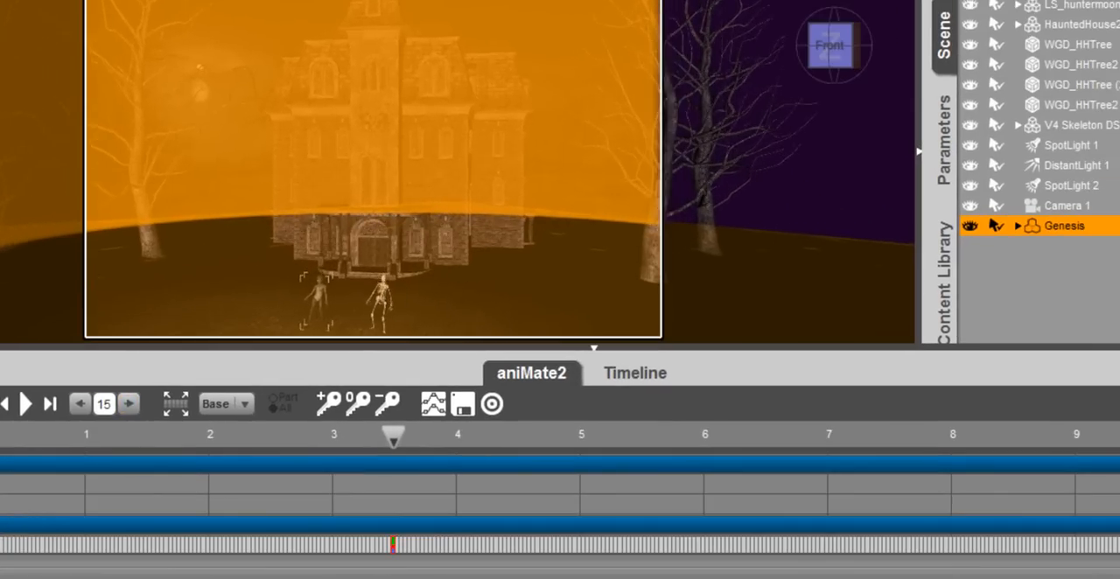
middle_drag(377, 214, 381, 179)
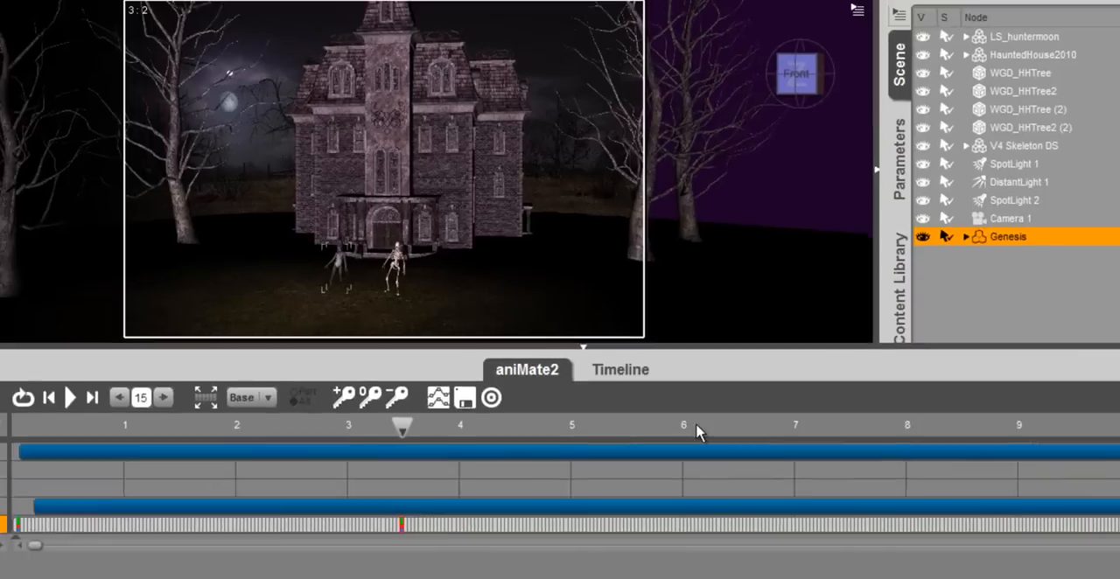
- Keyframe Camera 1 at about 6.3 seconds, moved in closer and framed on the two dancers before the house
click(739, 434)
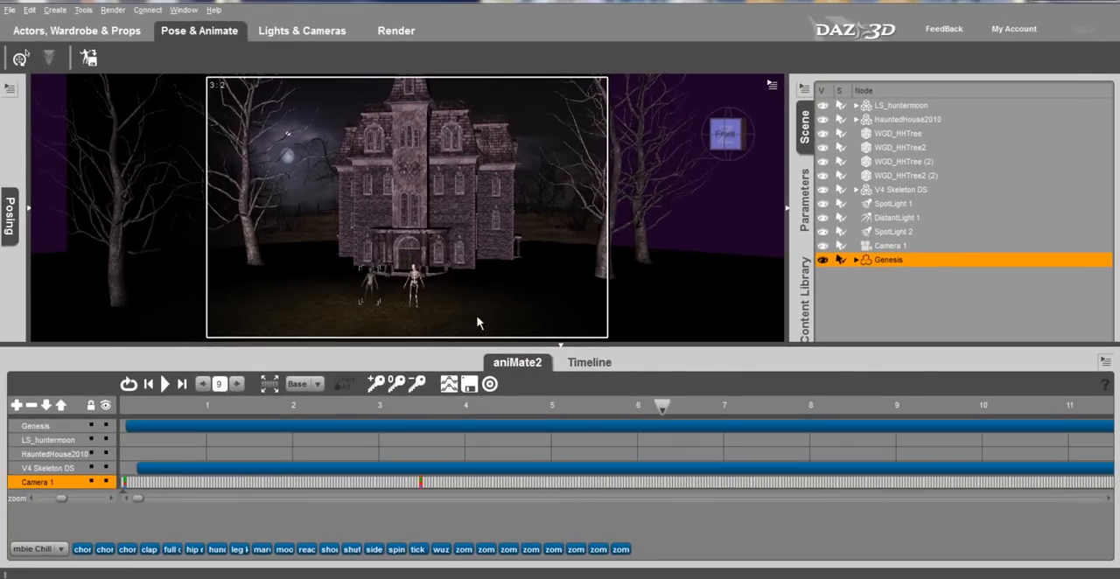
scroll(381, 296, up, 4)
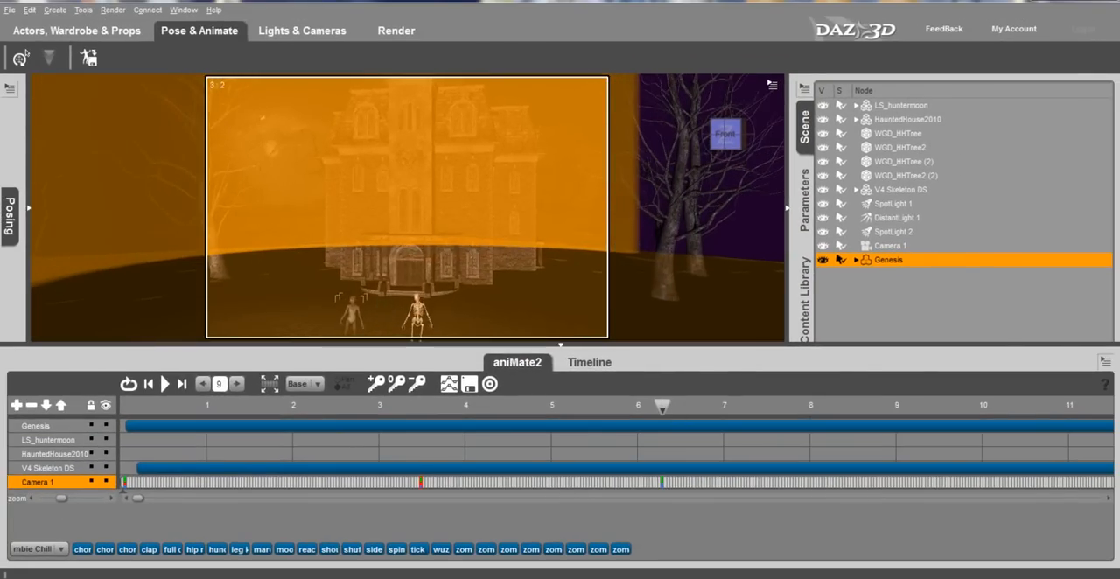
middle_drag(454, 327, 461, 294)
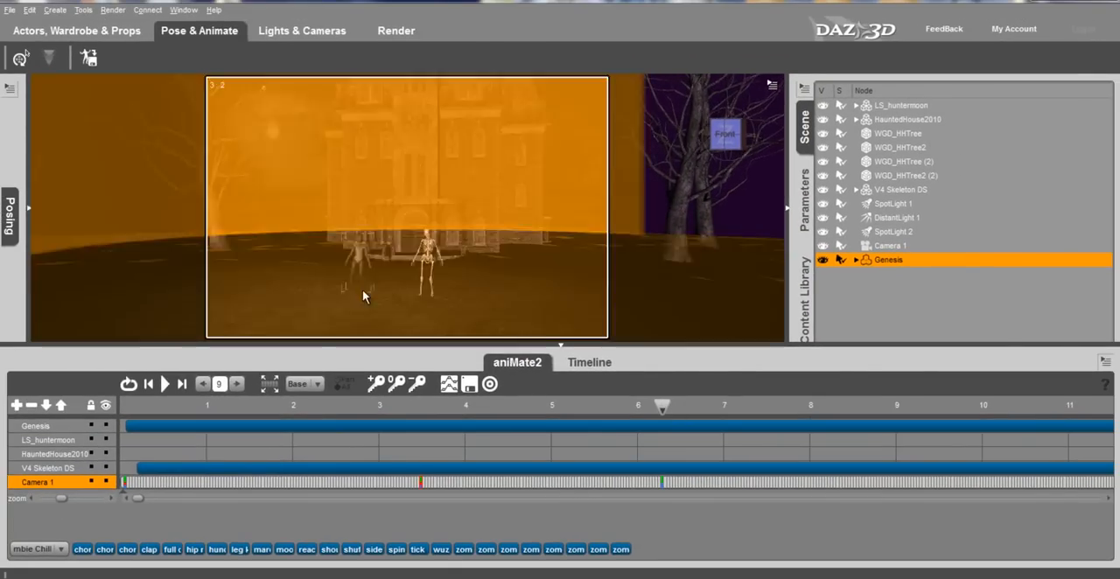
scroll(362, 290, up, 4)
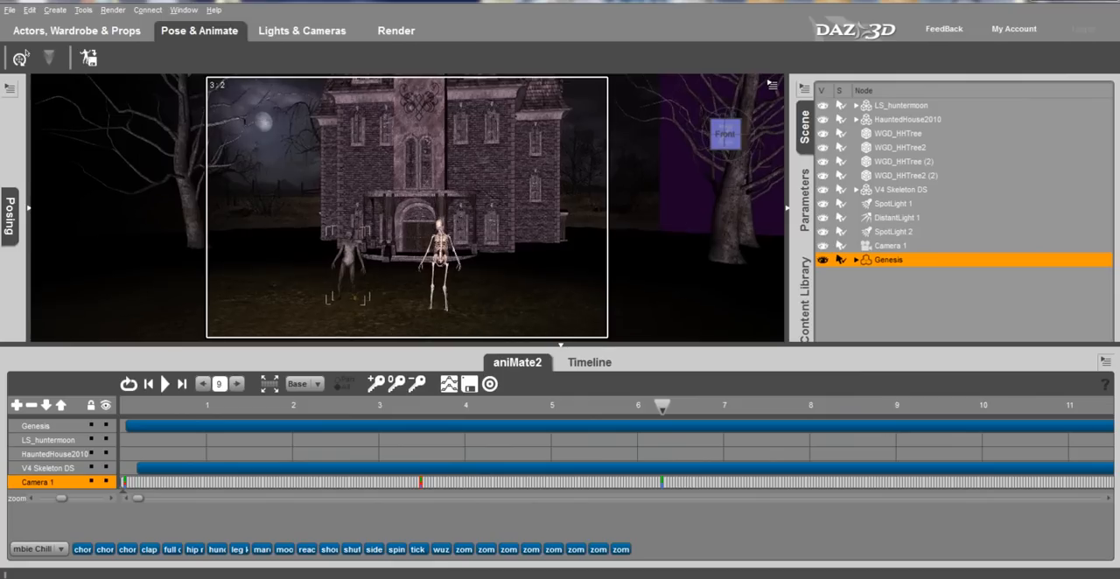
mouse_move(441, 257)
middle_down()
mouse_move(655, 259)
mouse_move(421, 252)
middle_up()
- Keyframe Camera 1 at about 9.5 and 11.5 seconds, moving in closer to the dancers, and play the animation from the start
middle_drag(236, 290, 270, 282)
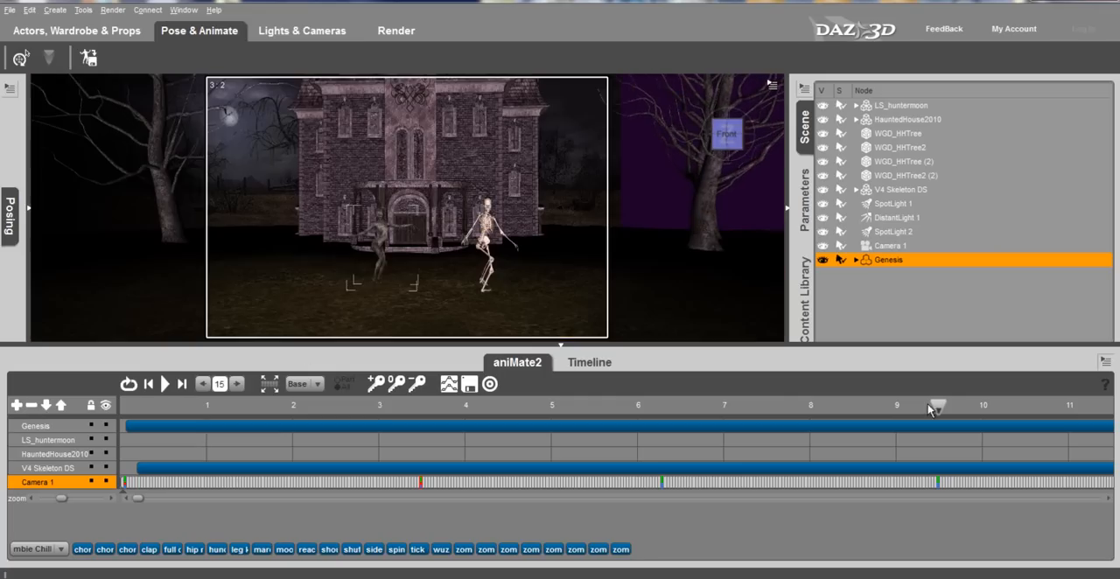
scroll(469, 256, up, 6)
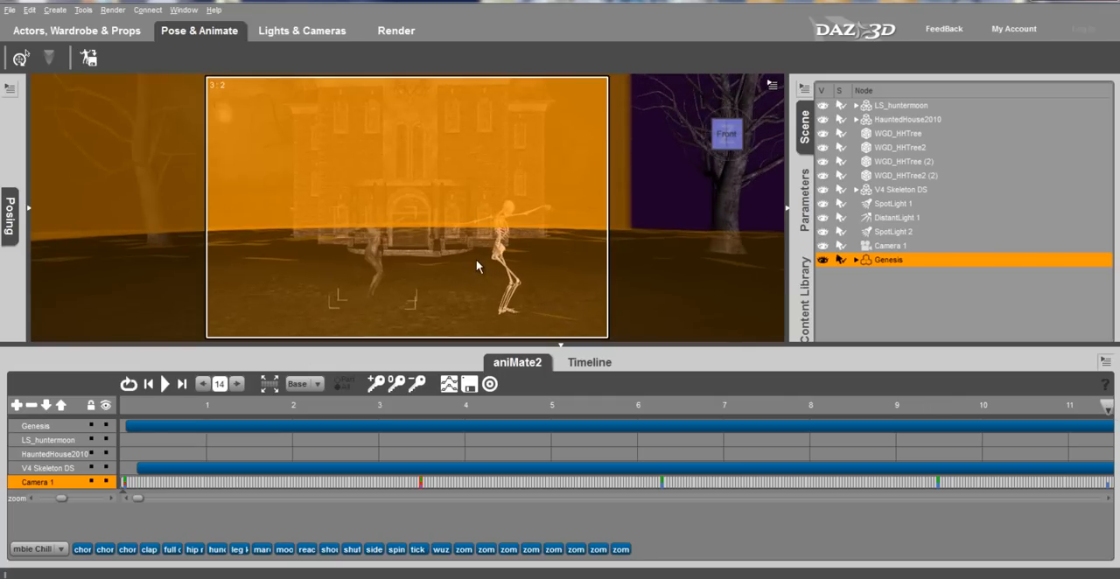
middle_drag(512, 291, 425, 256)
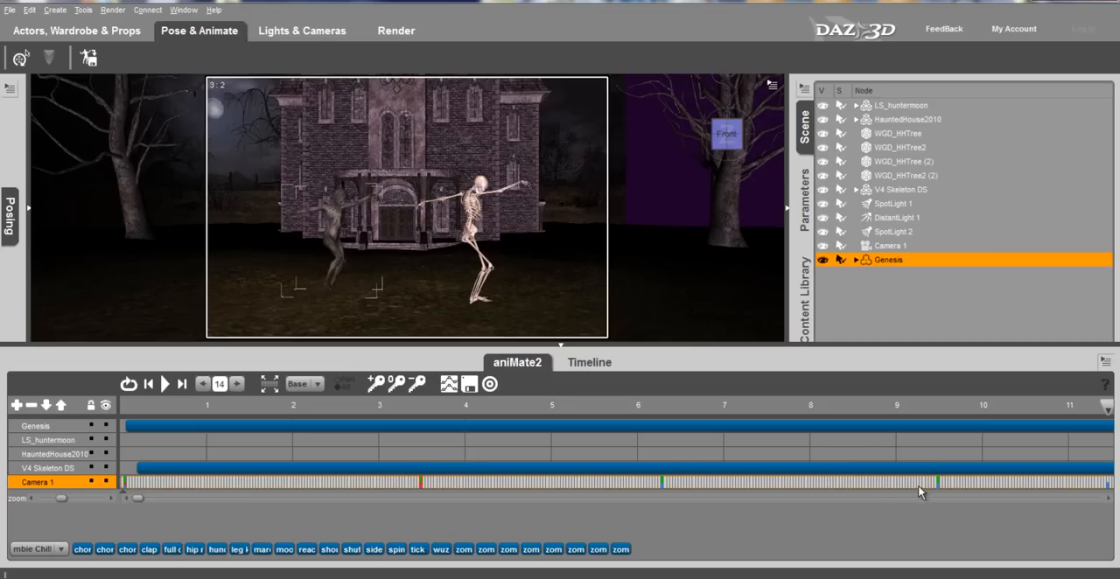
click(167, 385)
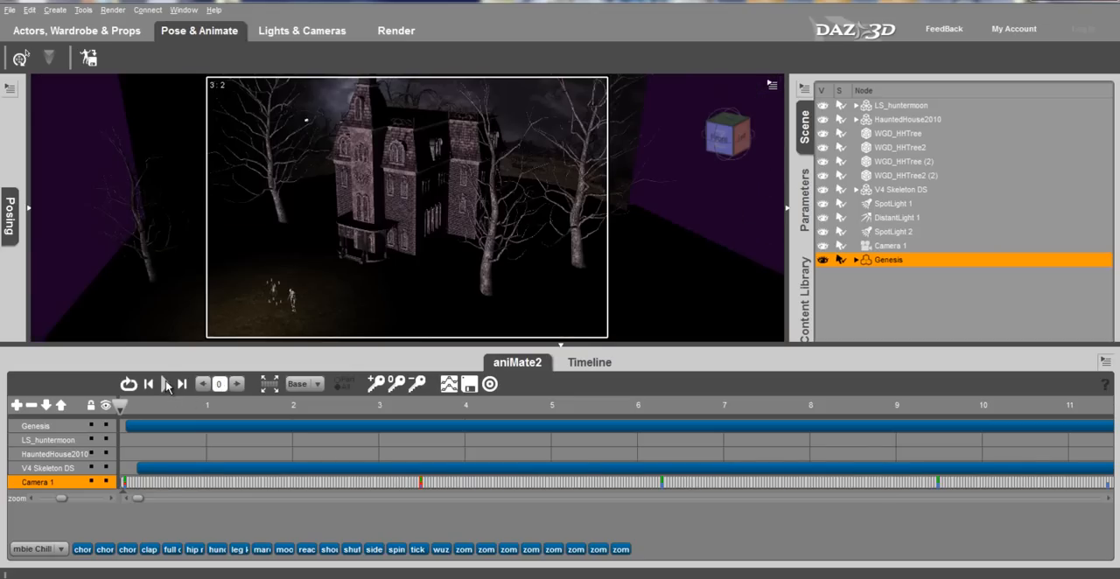
click(166, 386)
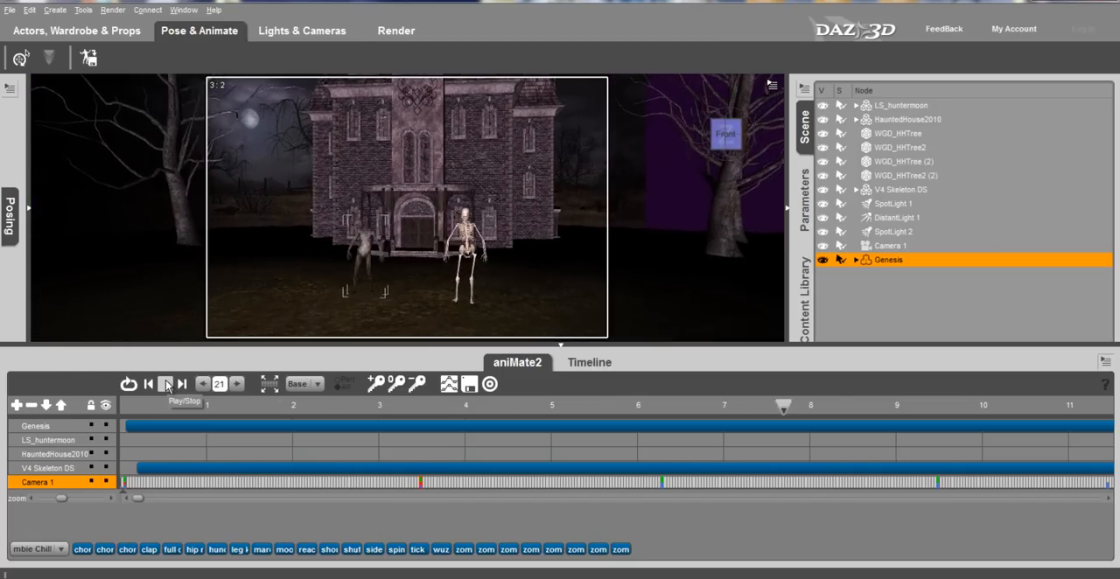
- Render the animation as a movie with the Haunt-1 size preset and save it as the AVI file dance in the Haunt folder
click(405, 39)
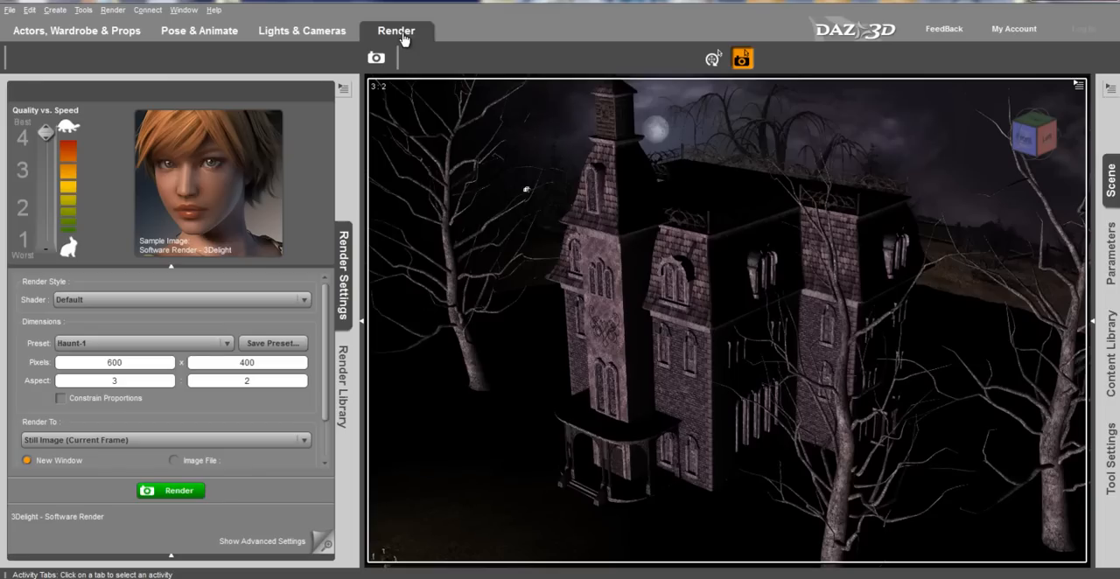
click(104, 442)
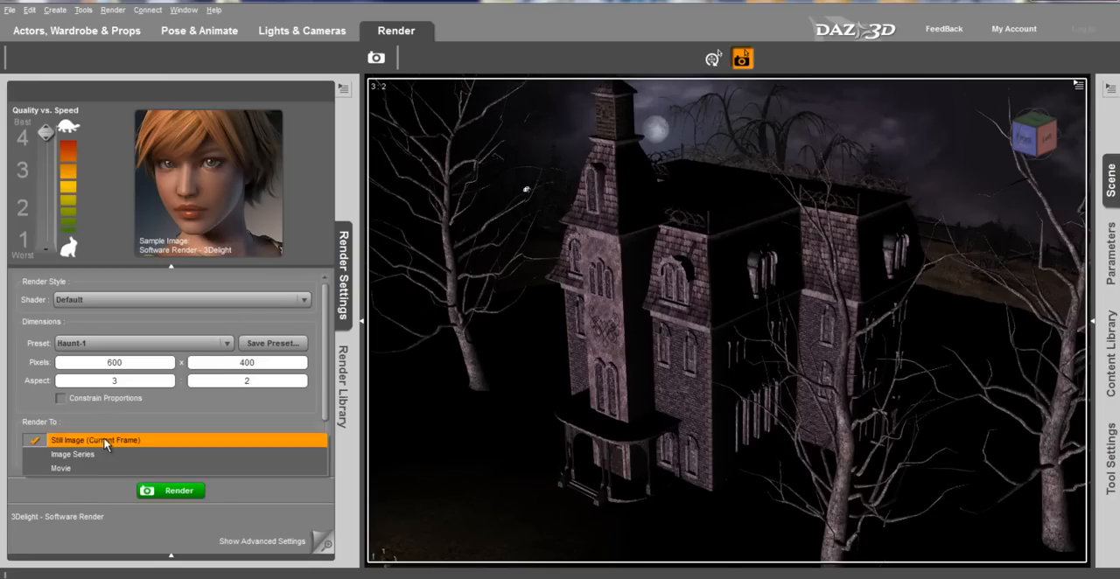
click(81, 466)
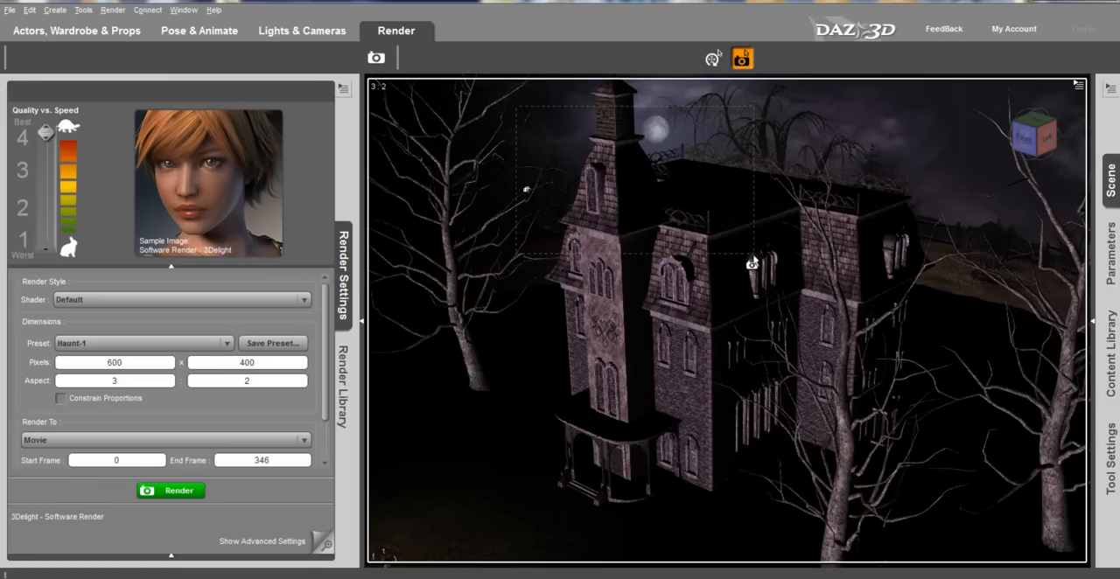
drag(753, 255, 763, 266)
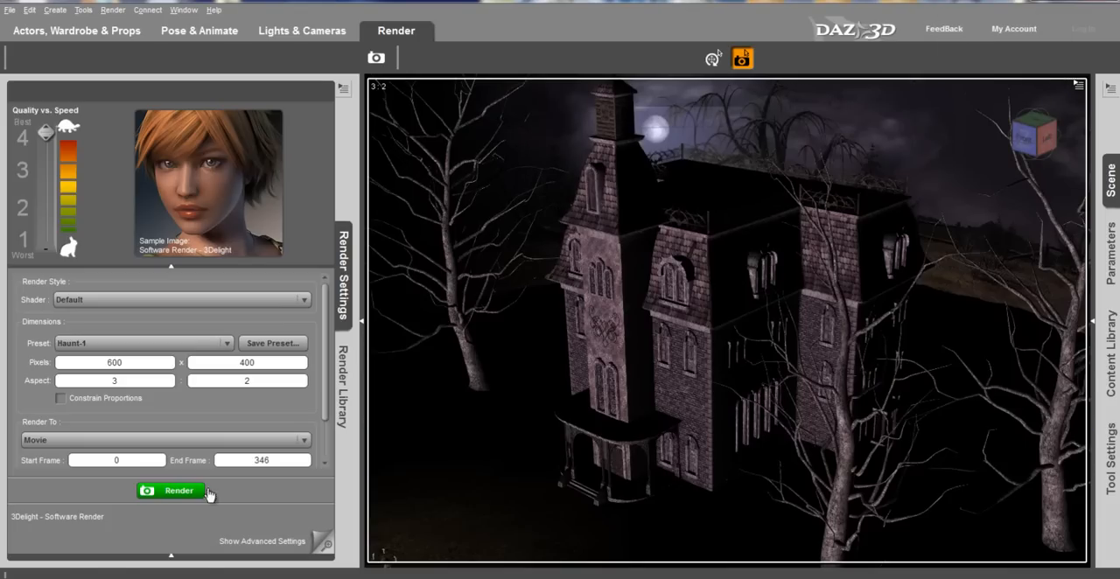
click(172, 491)
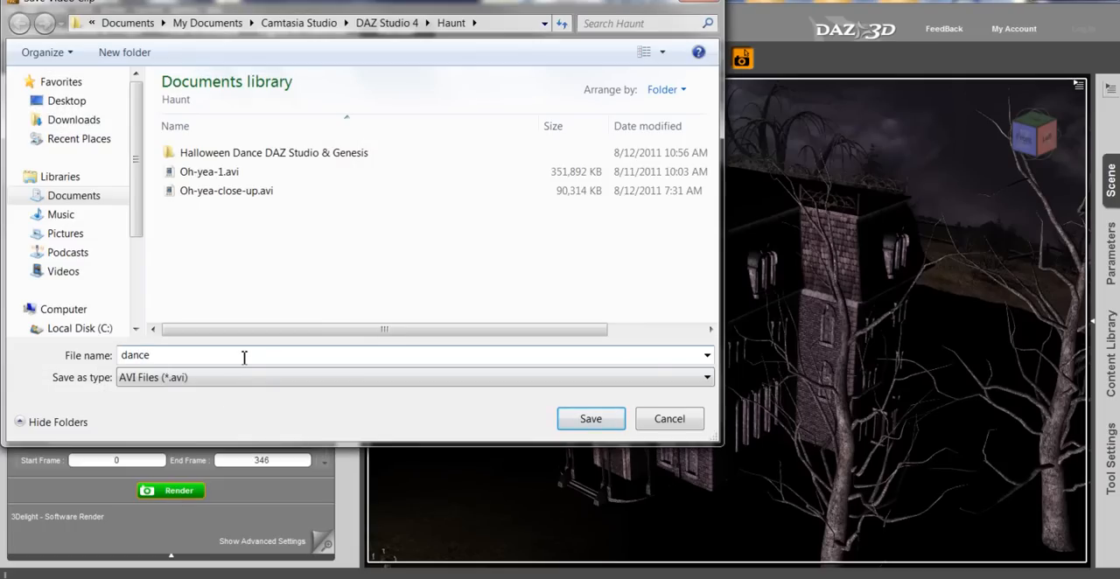
key(Return)
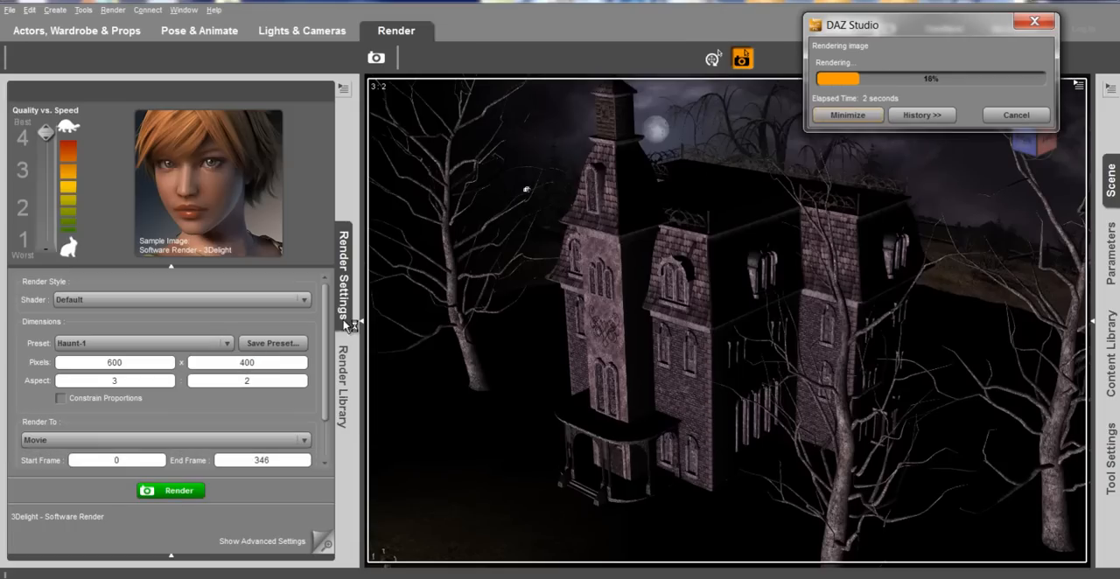